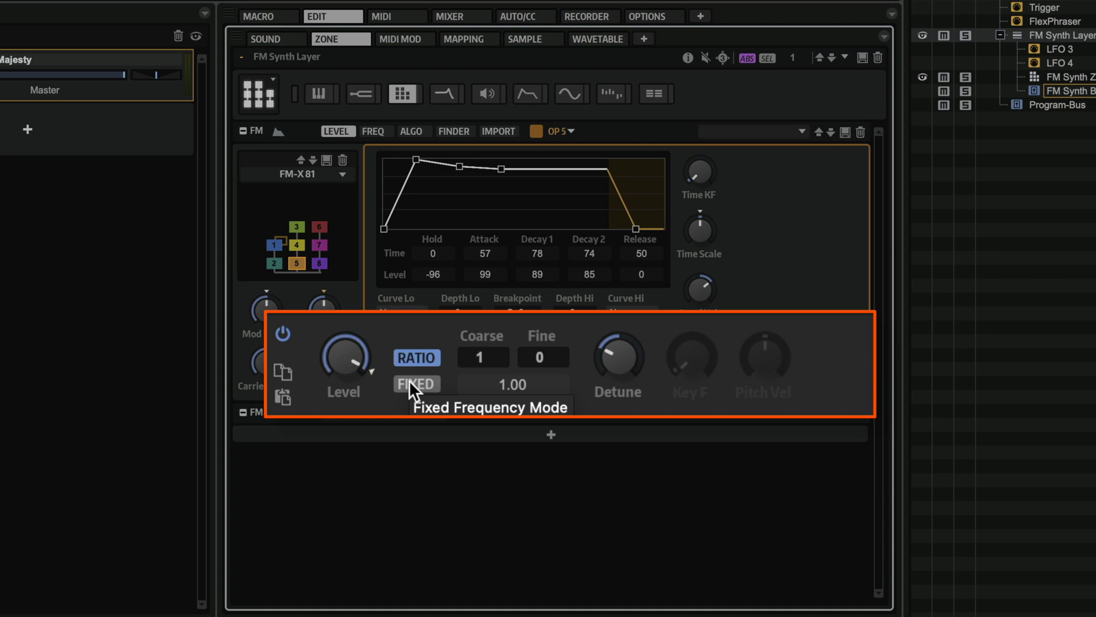
Step: Copy operator 5's settings and open the Paste 'to Operator…' menu
left_click(279, 371)
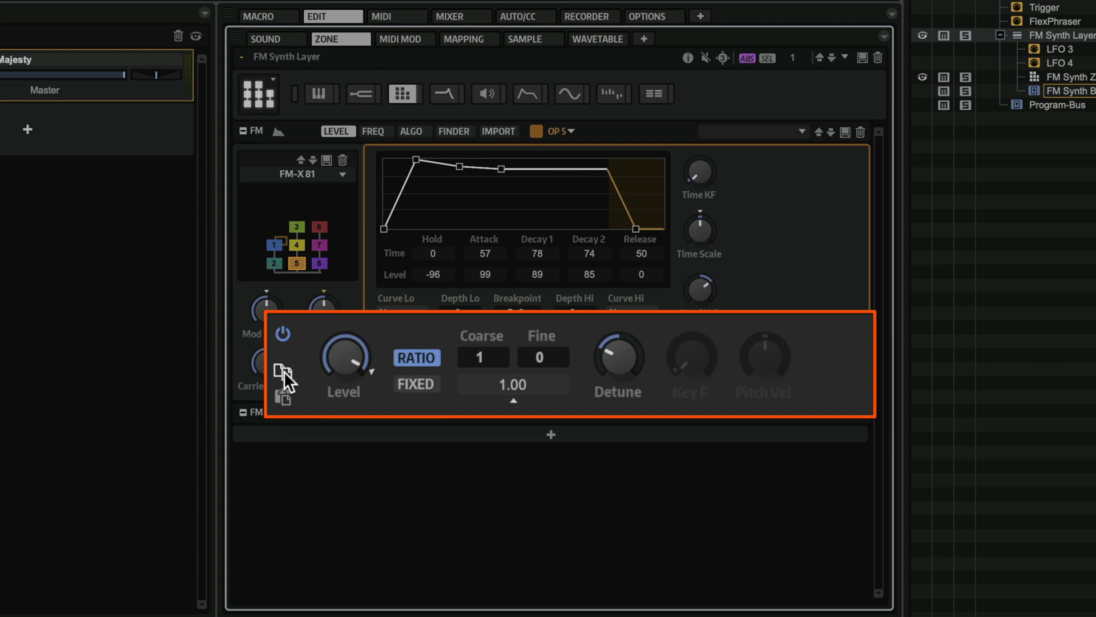
left_click(380, 383)
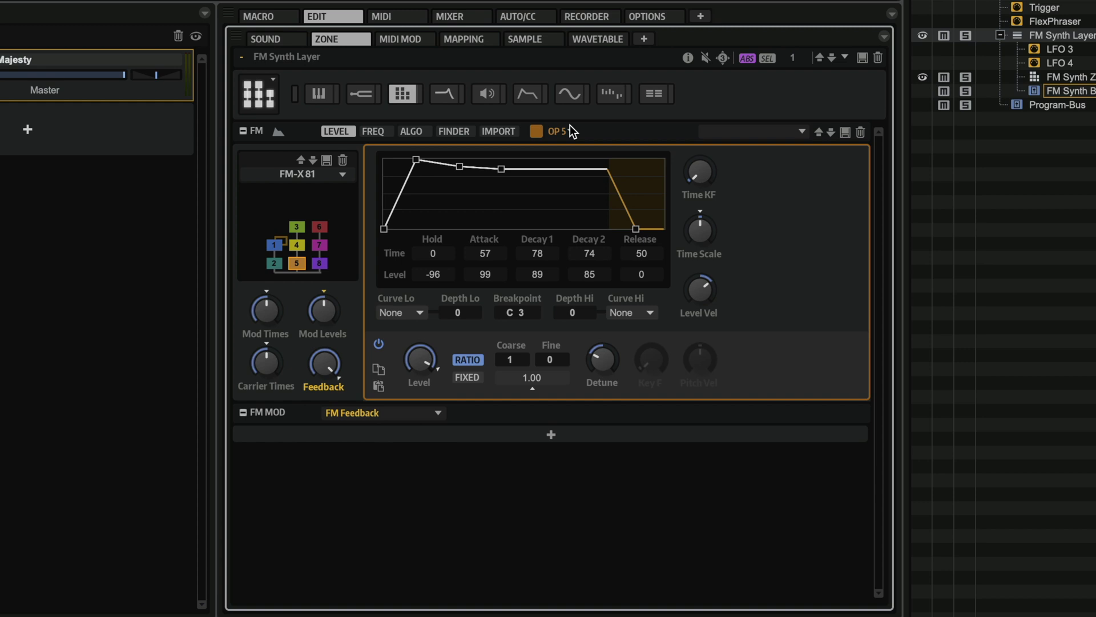
Step: Switch the editor to operator 2, then operator 1, with the OP selector
left_click(570, 128)
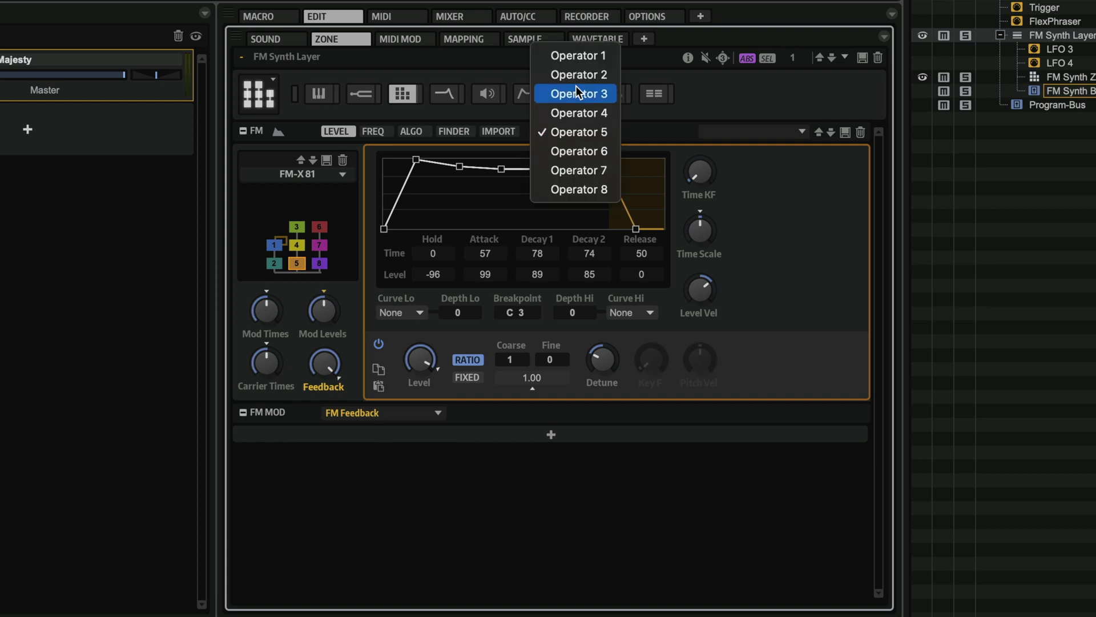
left_click(577, 74)
left_click(571, 130)
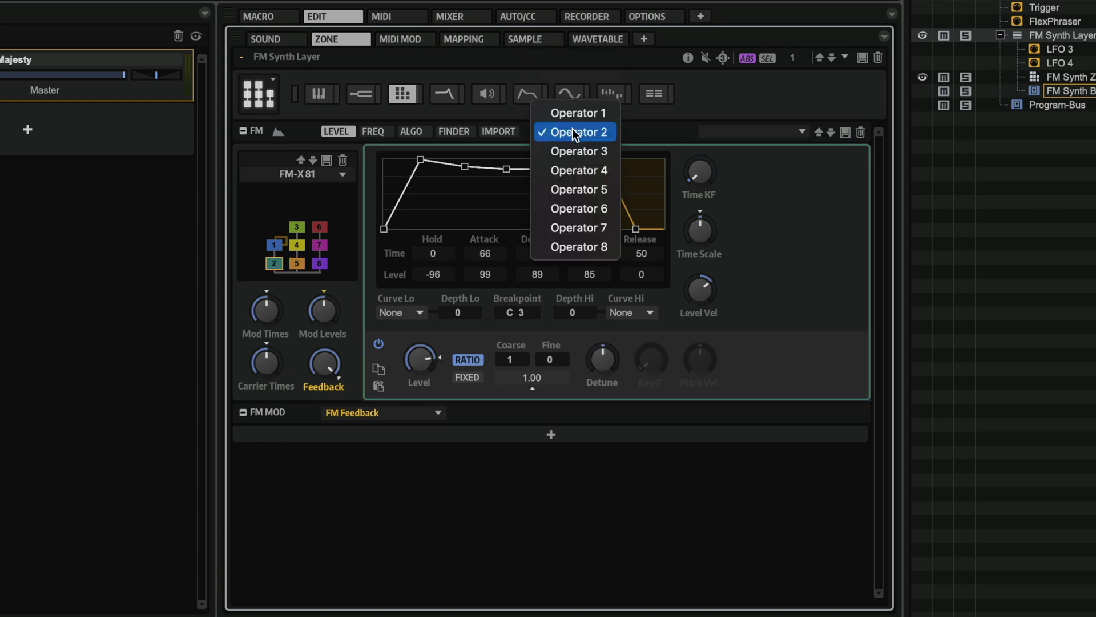
left_click(574, 117)
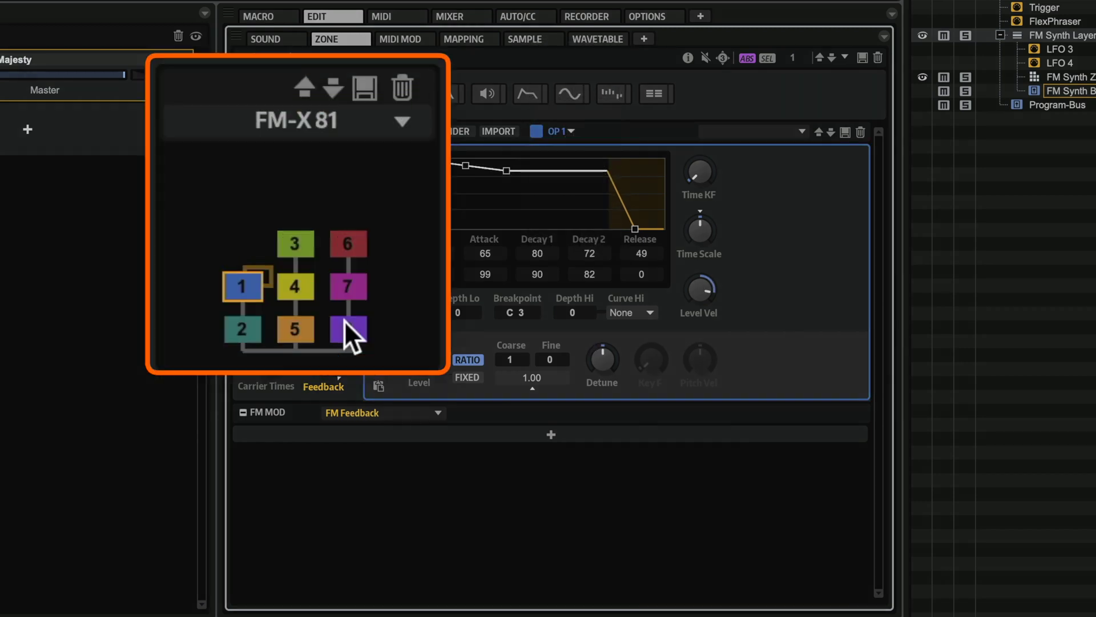
Step: Select operators 7, 3, 4 and 5 in the diagram, then show the algorithm presets
left_click(319, 245)
left_click(312, 245)
left_click(298, 294)
left_click(297, 261)
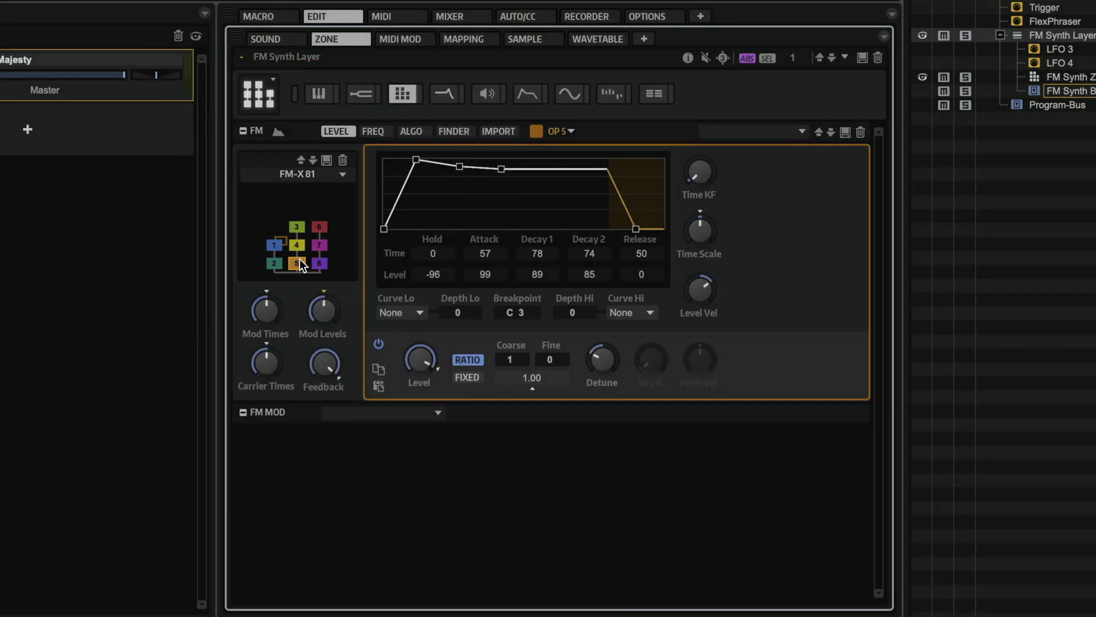
left_click(343, 174)
scroll(441, 256, "up", 15)
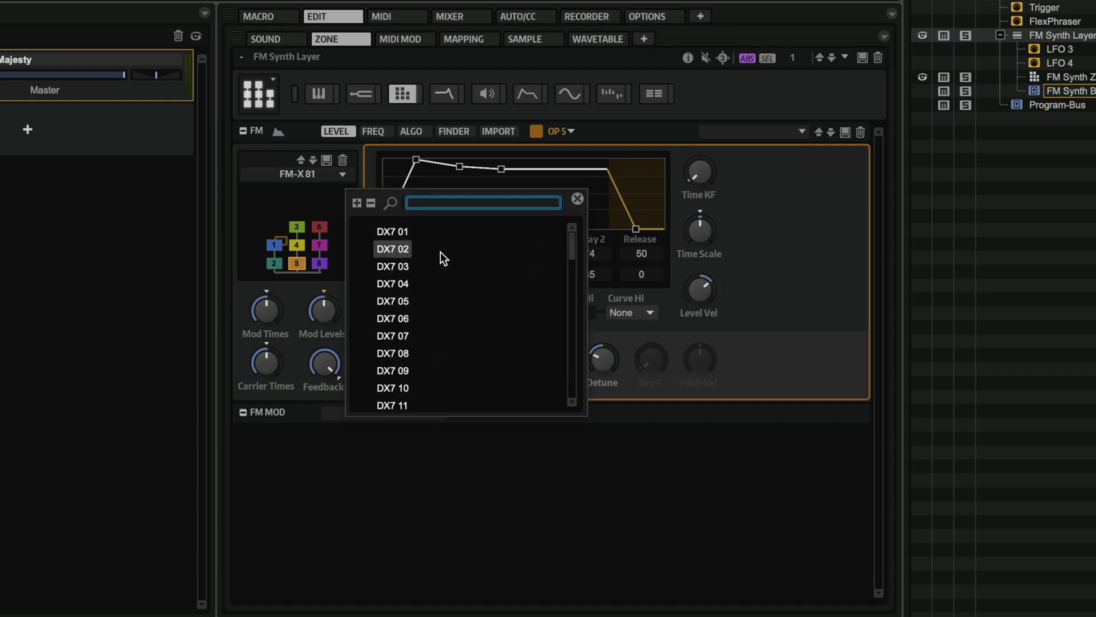
scroll(440, 252, "down", 6)
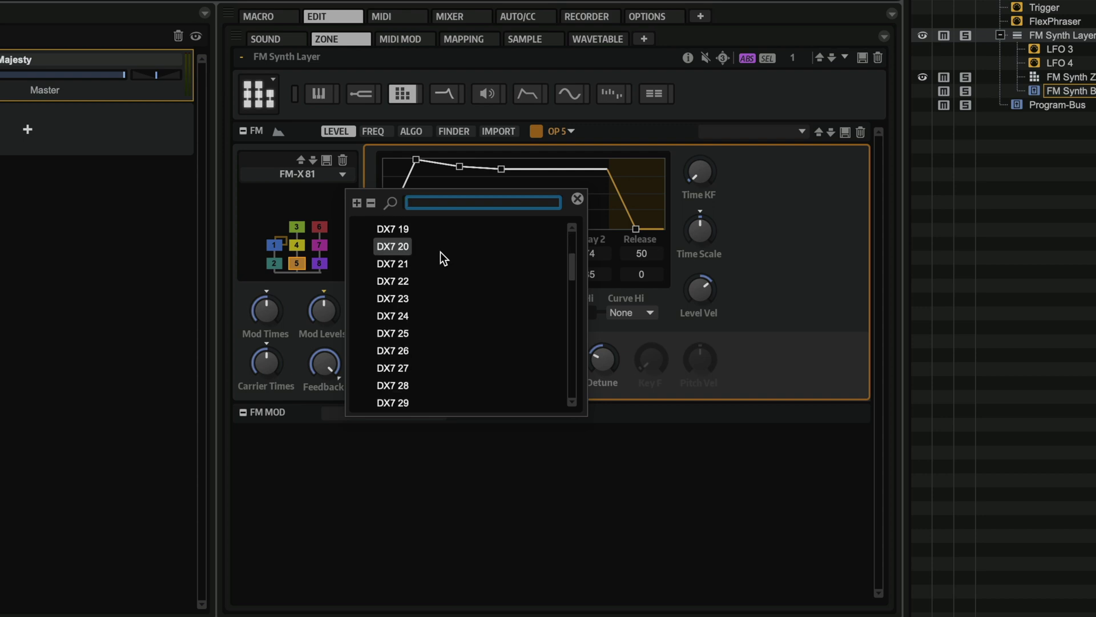
scroll(440, 251, "down", 3)
scroll(440, 252, "down", 1)
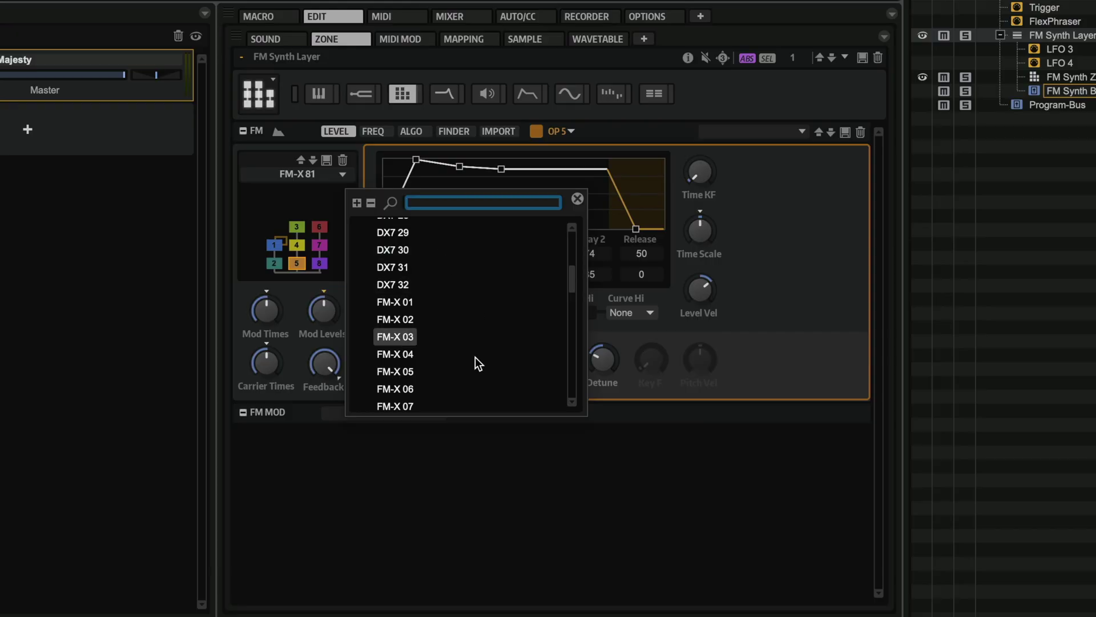
scroll(475, 381, "up", 5)
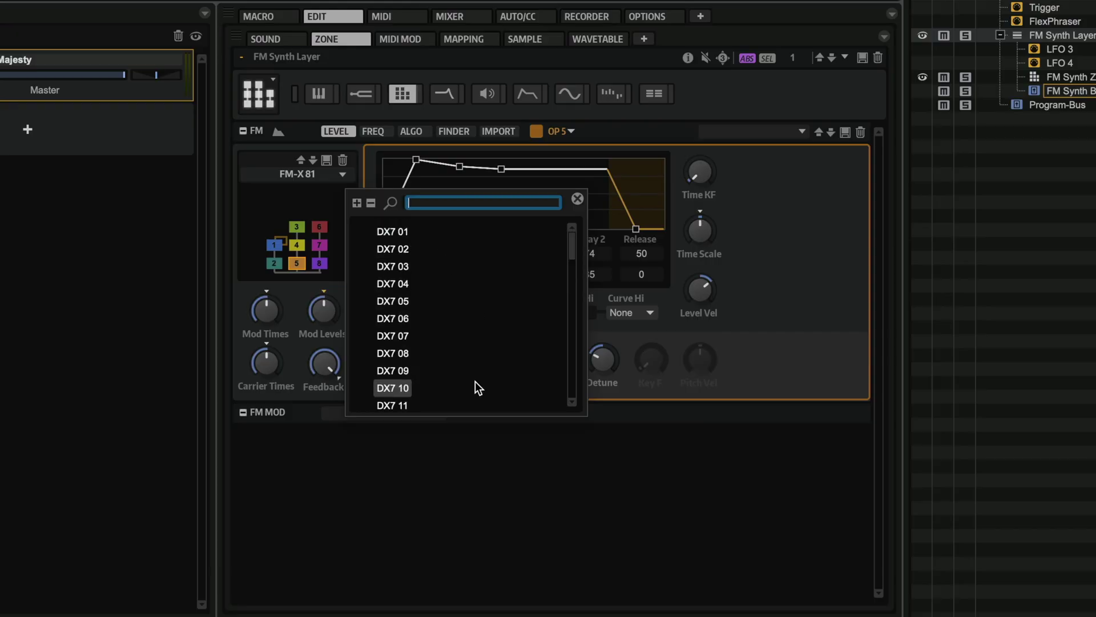
scroll(475, 382, "down", 15)
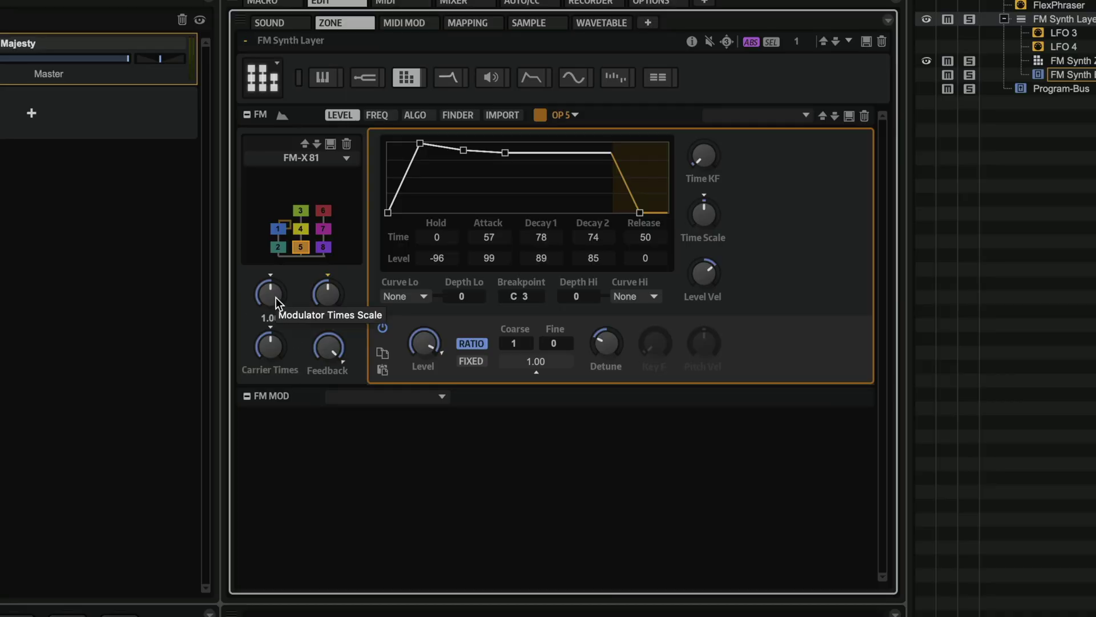
mouse_move(330, 249)
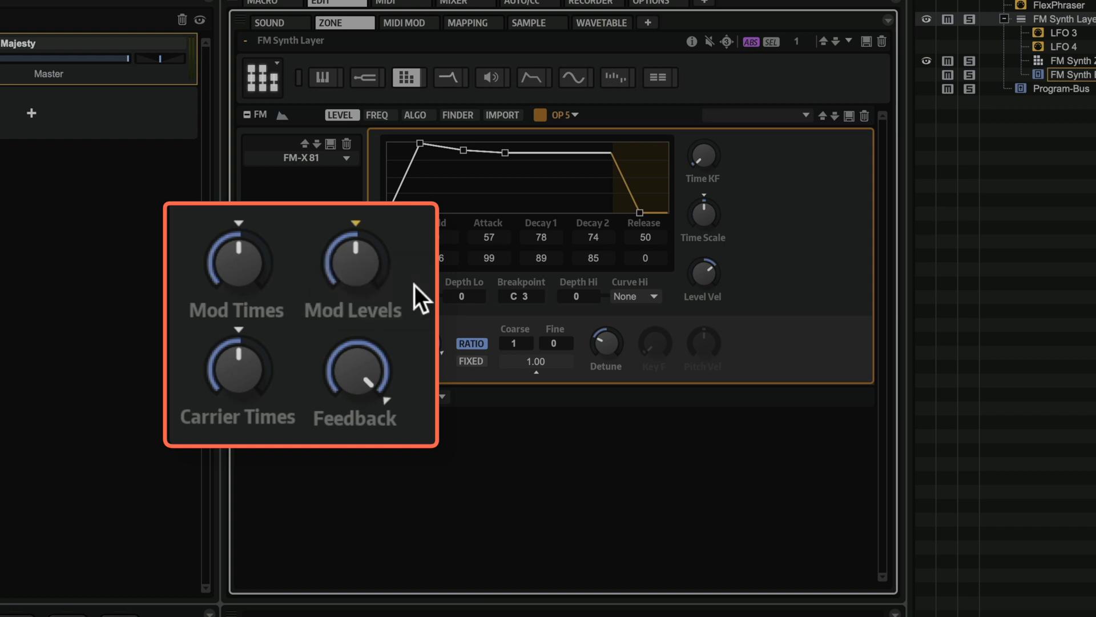
mouse_move(248, 259)
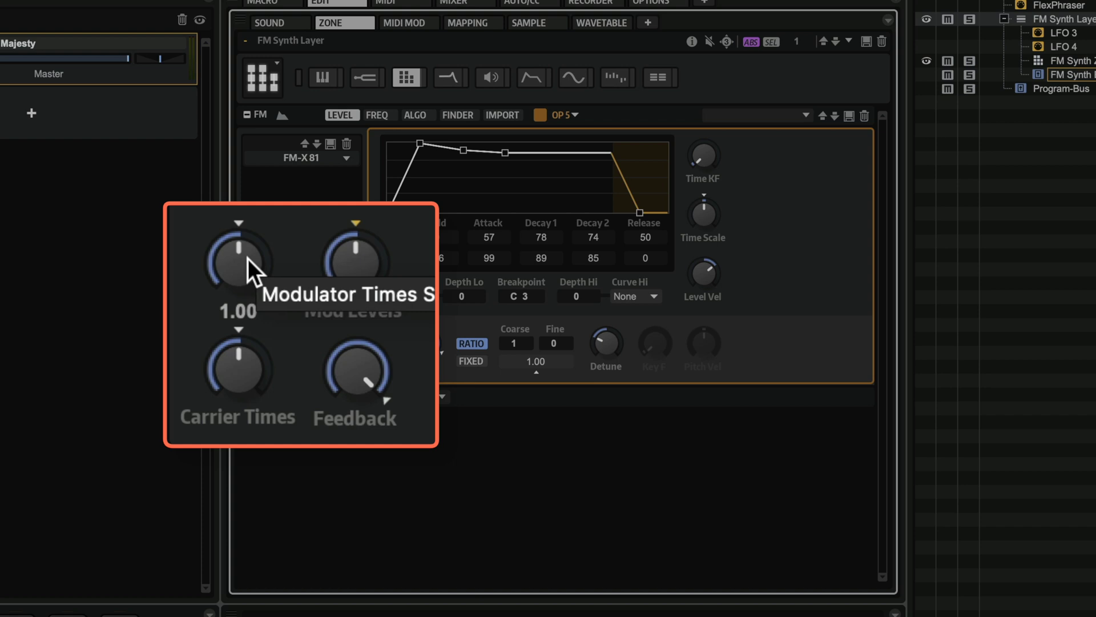
mouse_move(231, 379)
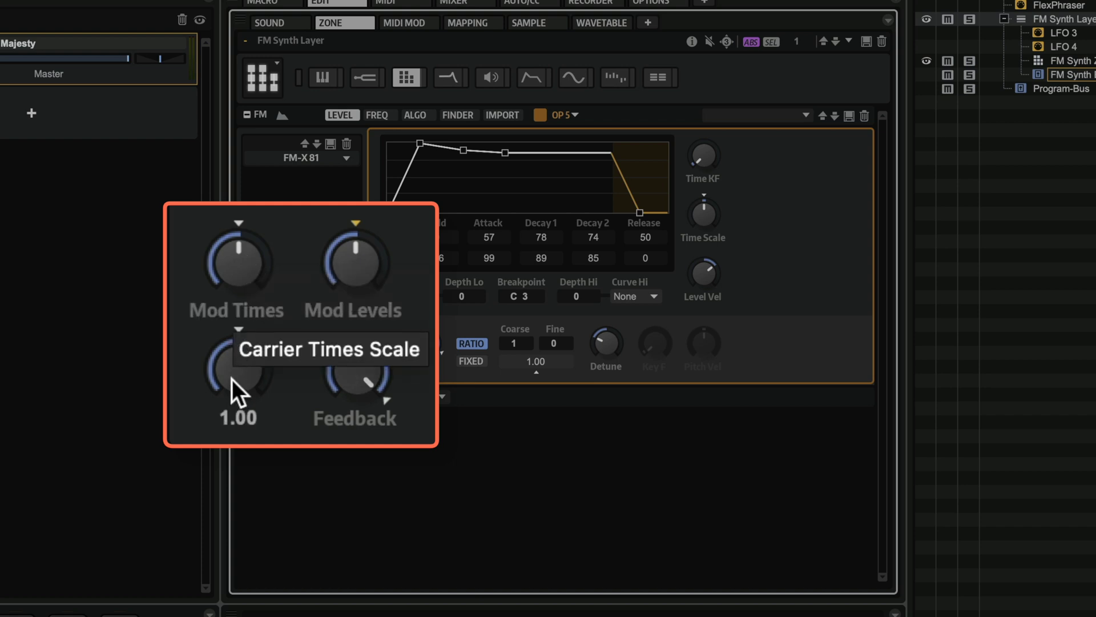
mouse_move(375, 262)
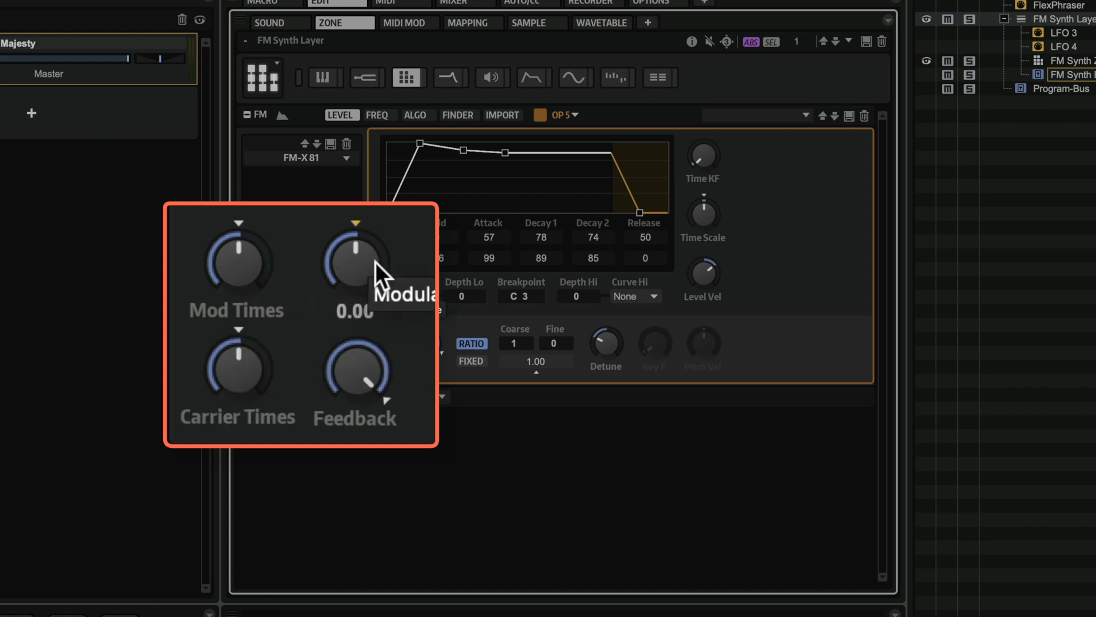
mouse_move(355, 370)
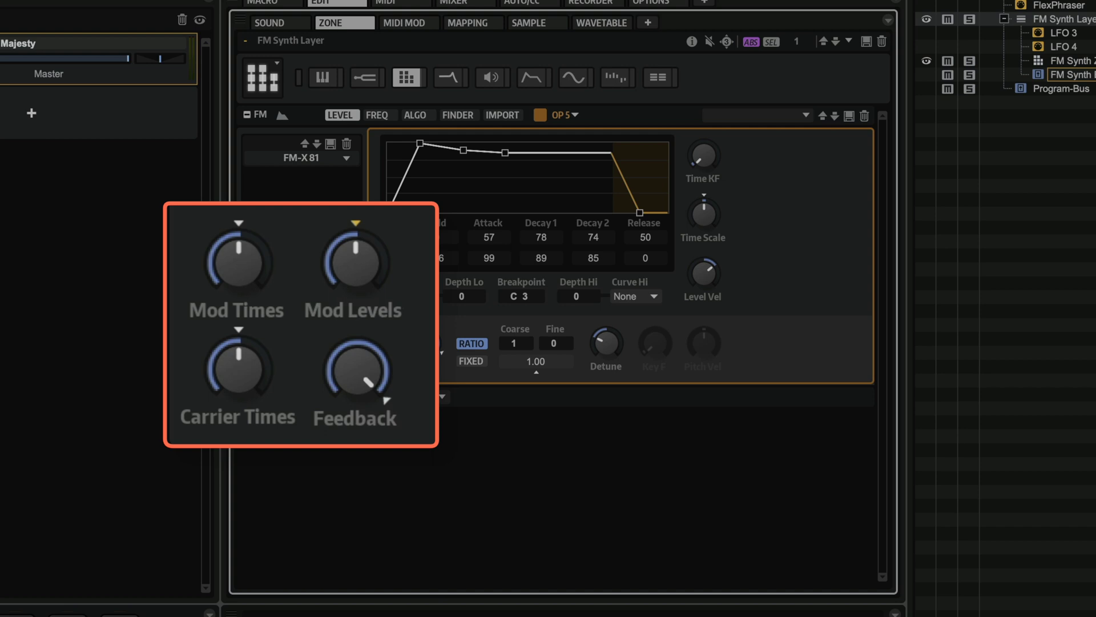
mouse_move(328, 295)
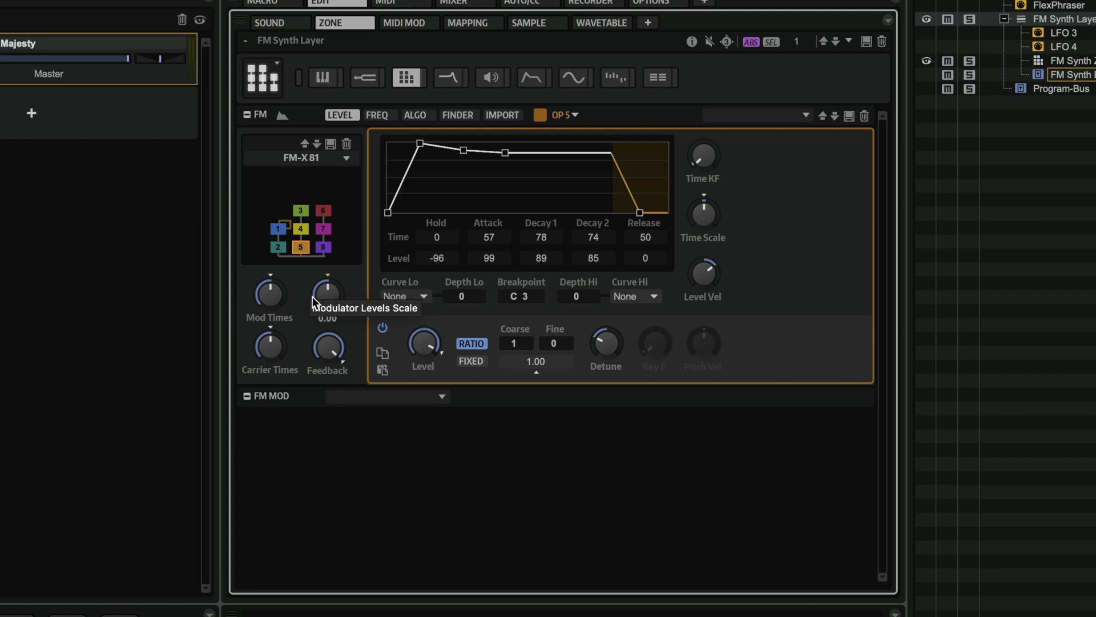
left_click(266, 294)
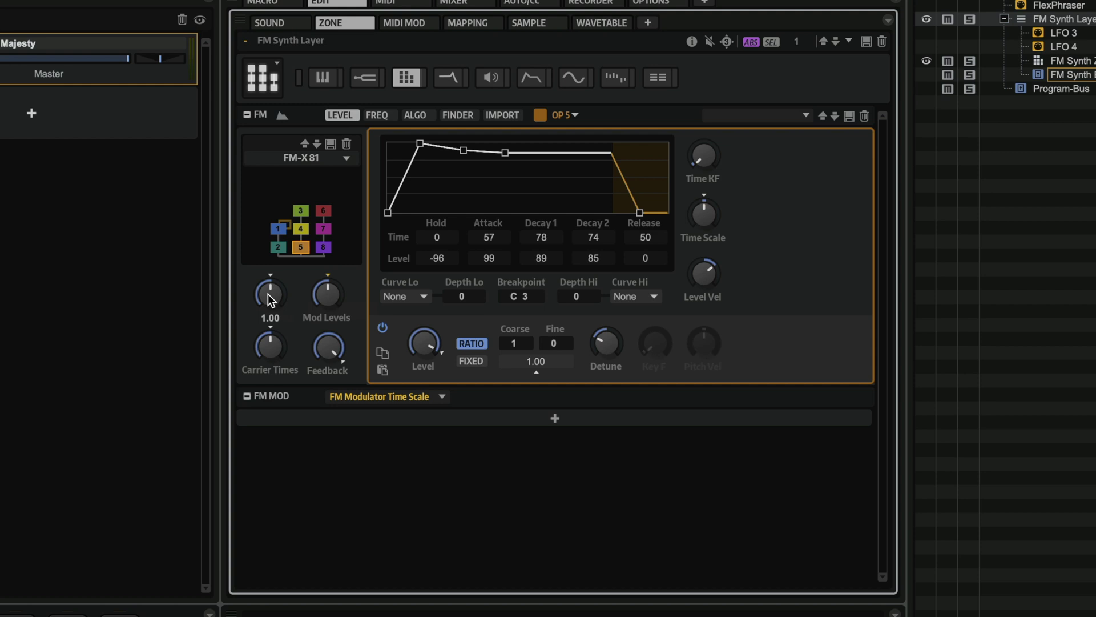
Step: Clear Mod Times as modulation target, lower both time scales, and target Carrier Time Scale
left_click(387, 424)
mouse_move(387, 424)
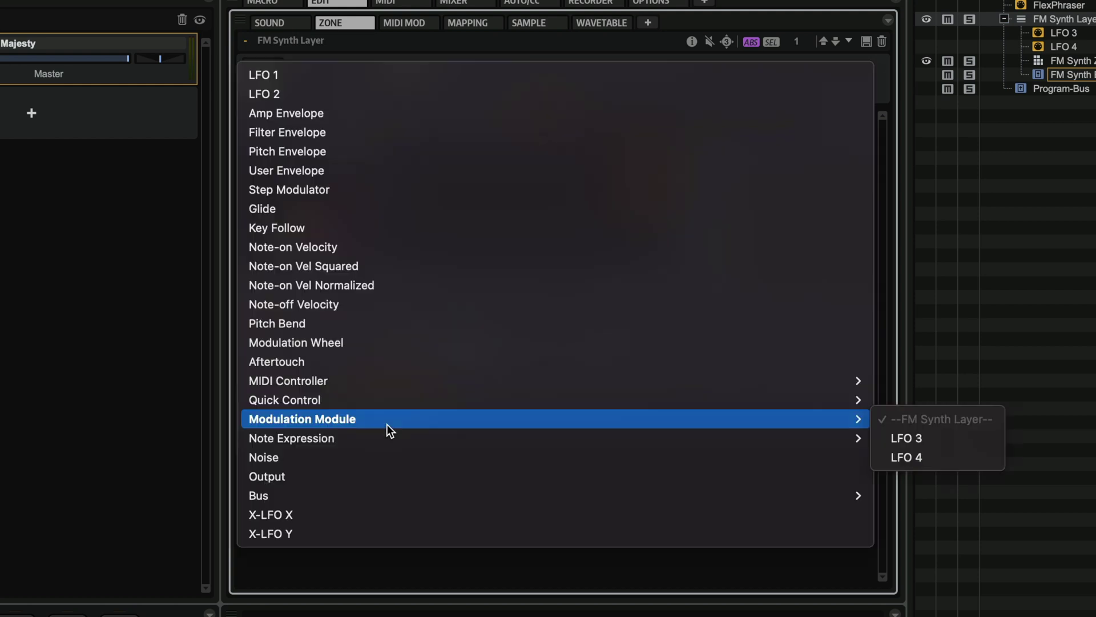
left_click(387, 593)
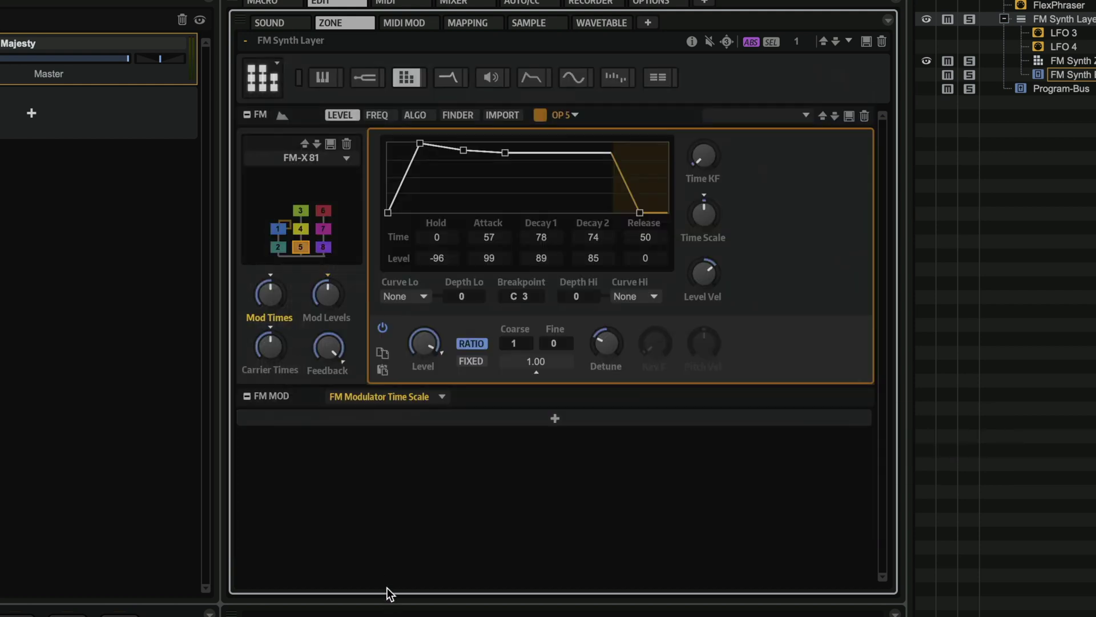
left_click(314, 338)
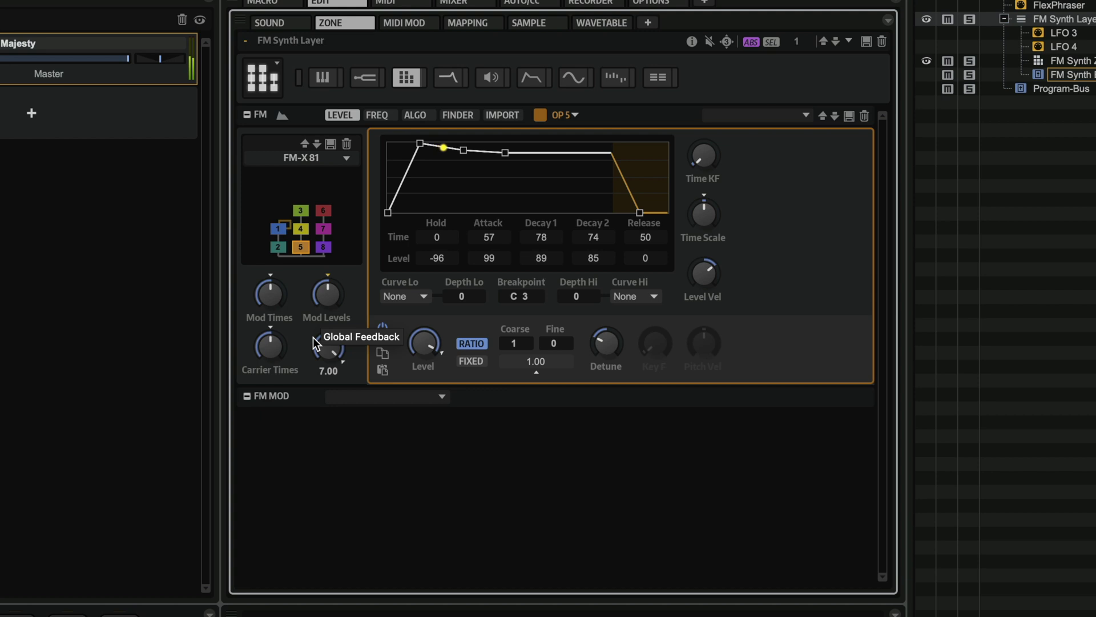
left_click_drag(269, 367, 268, 381)
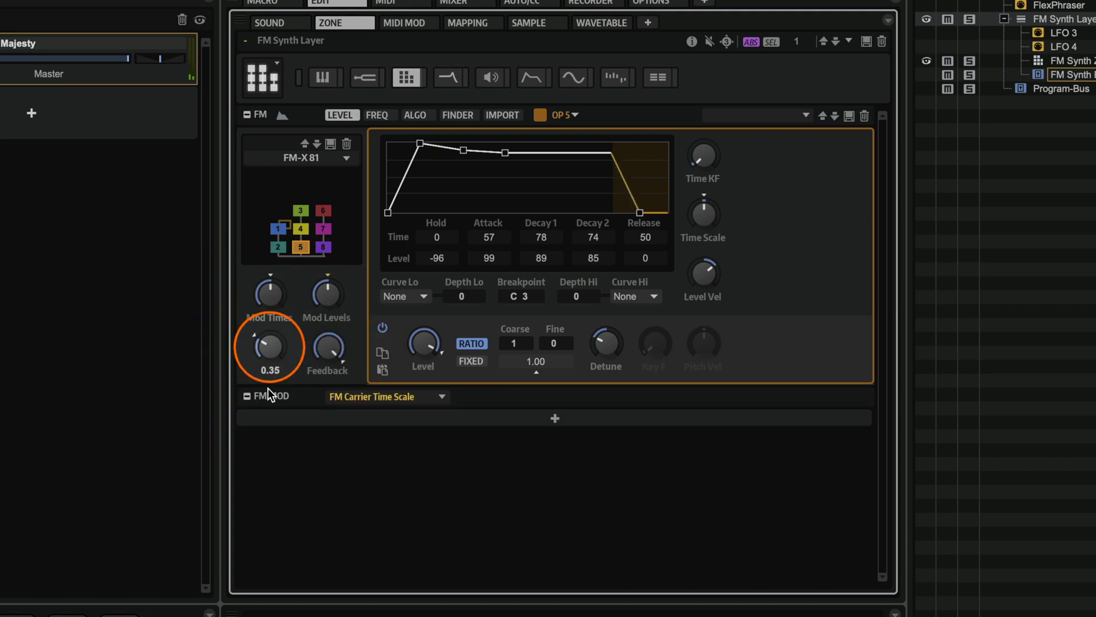
left_click_drag(269, 297, 273, 322)
left_click(271, 352)
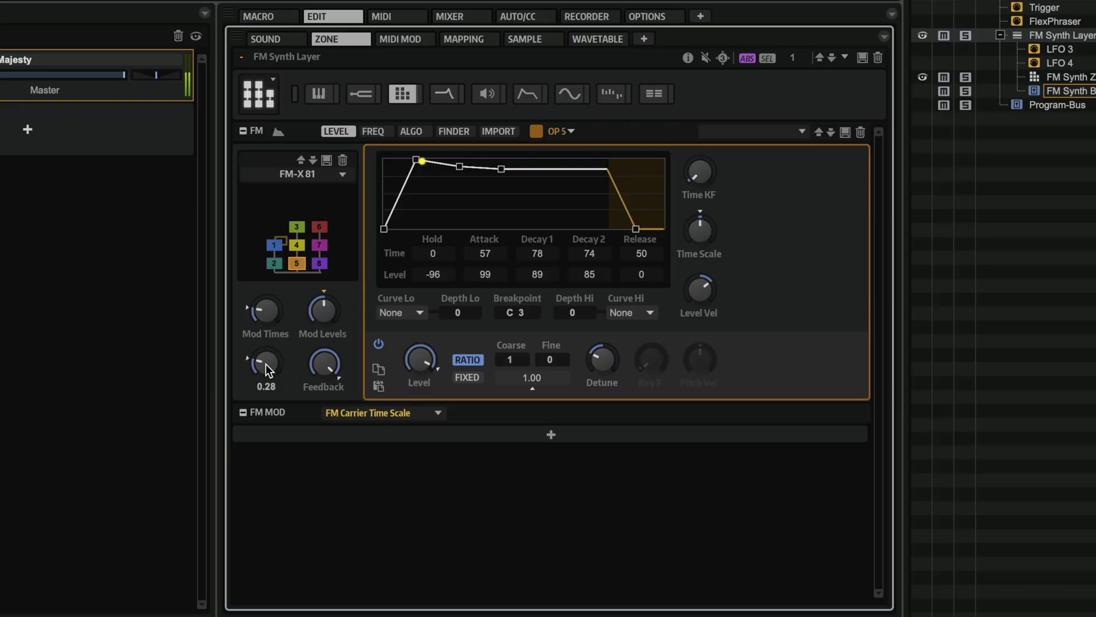
Step: Reset both time scales to 1.00, raise Modulator Times Scale to about 3, and show FREQ
left_click(266, 364, "ctrl")
left_click(271, 314, "ctrl")
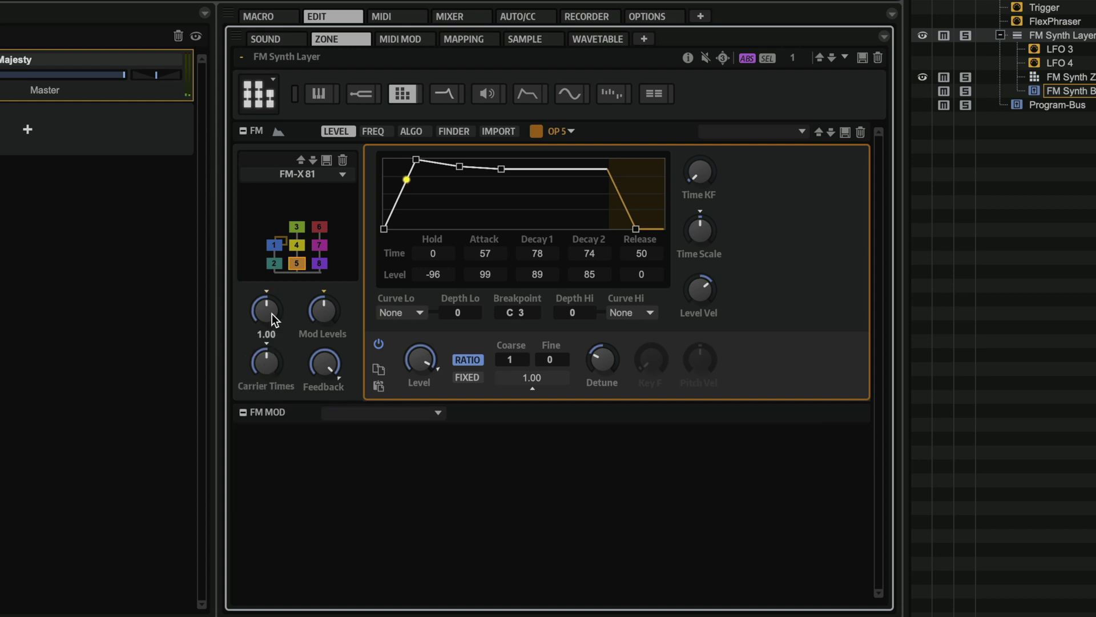
left_click_drag(272, 313, 267, 321)
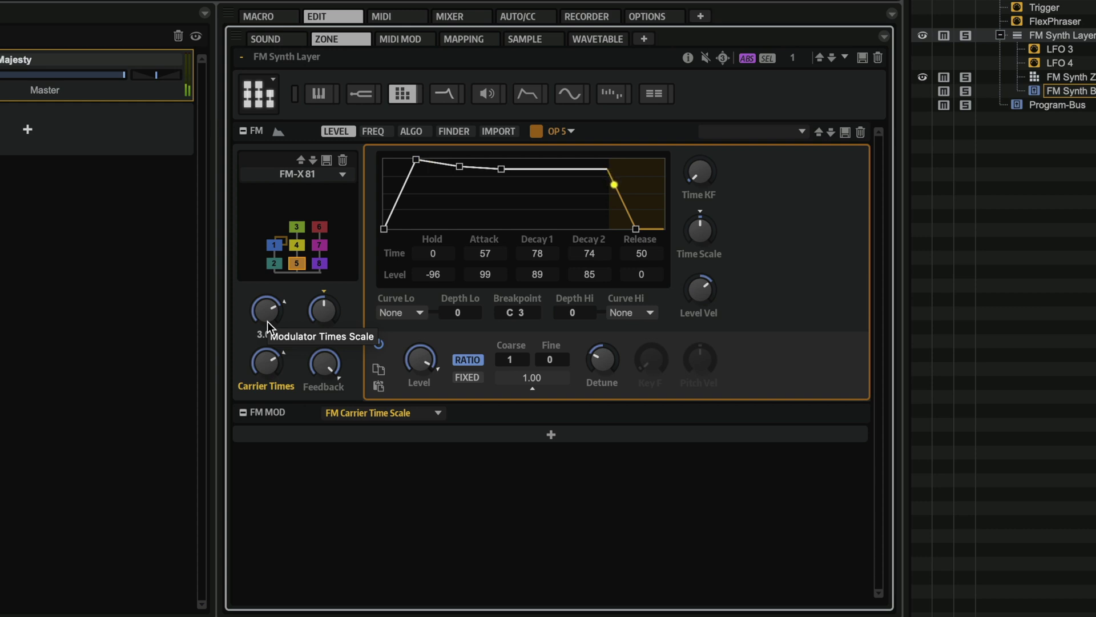
left_click(376, 130)
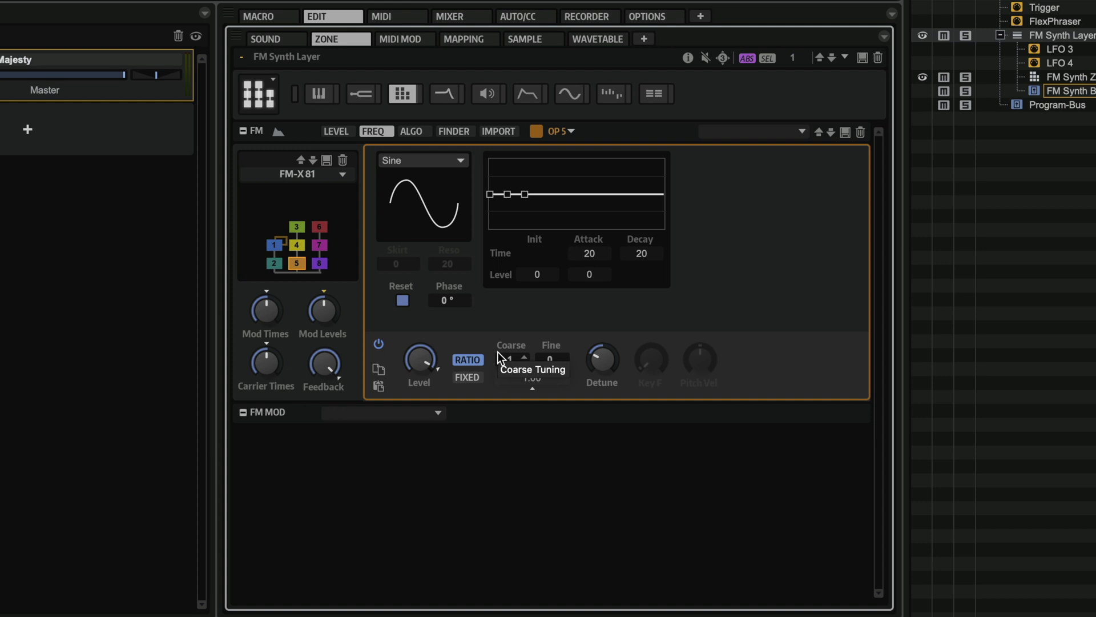
Step: Try operator 5 with All1 - FMX, All2 - FMX, Odd2 - FMX and Wave 5 - TX81Z waveforms
left_click(414, 163)
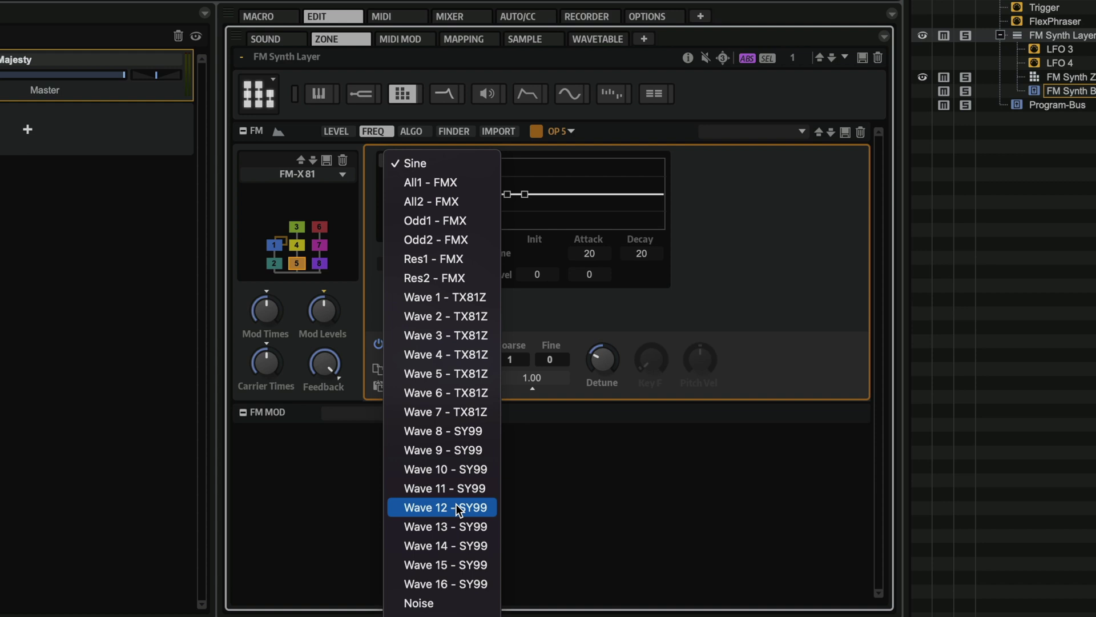
left_click(436, 183)
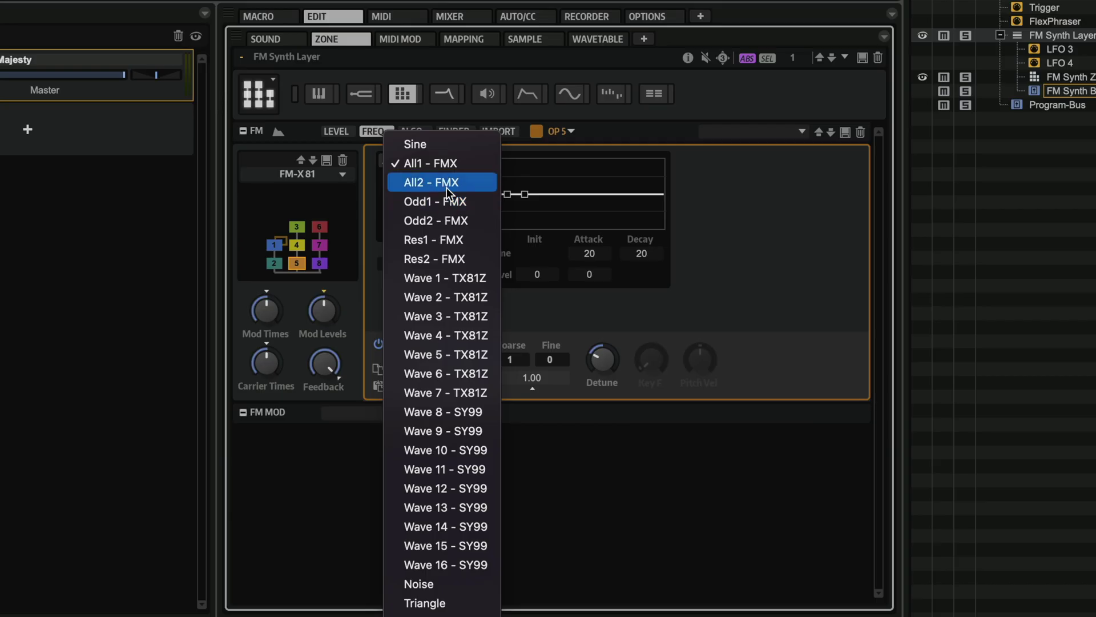
left_click(447, 183)
left_click(430, 160)
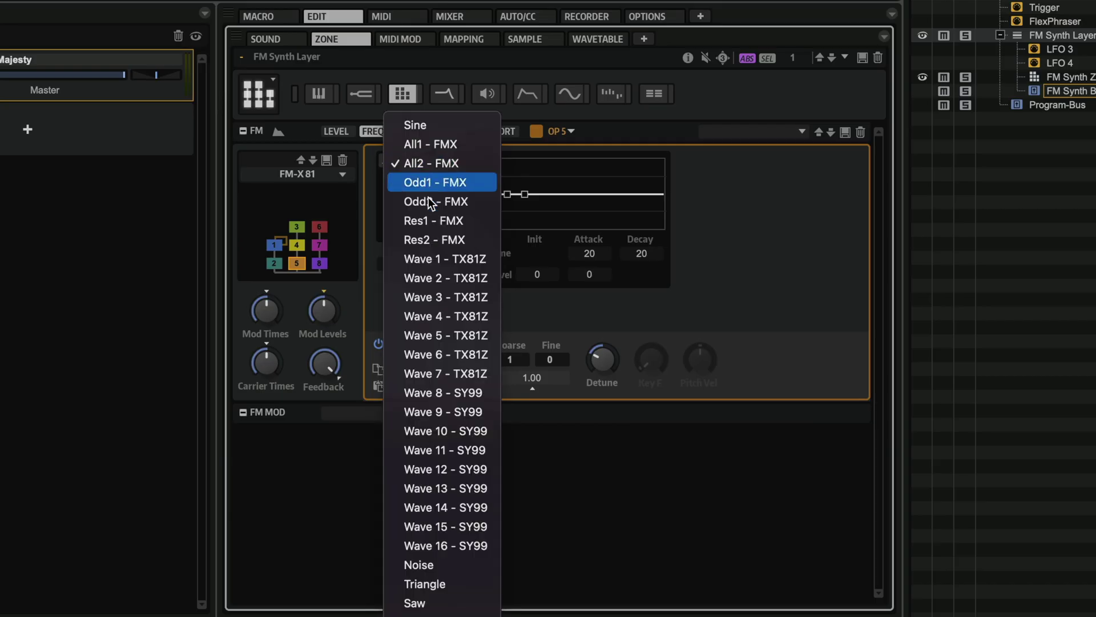
left_click(434, 199)
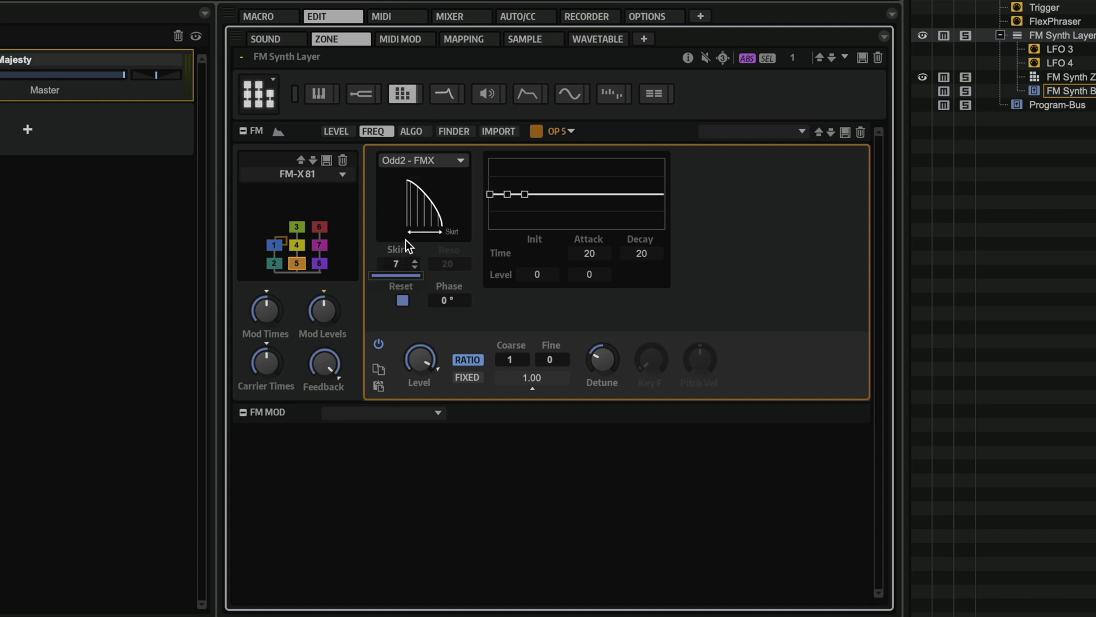
left_click(431, 160)
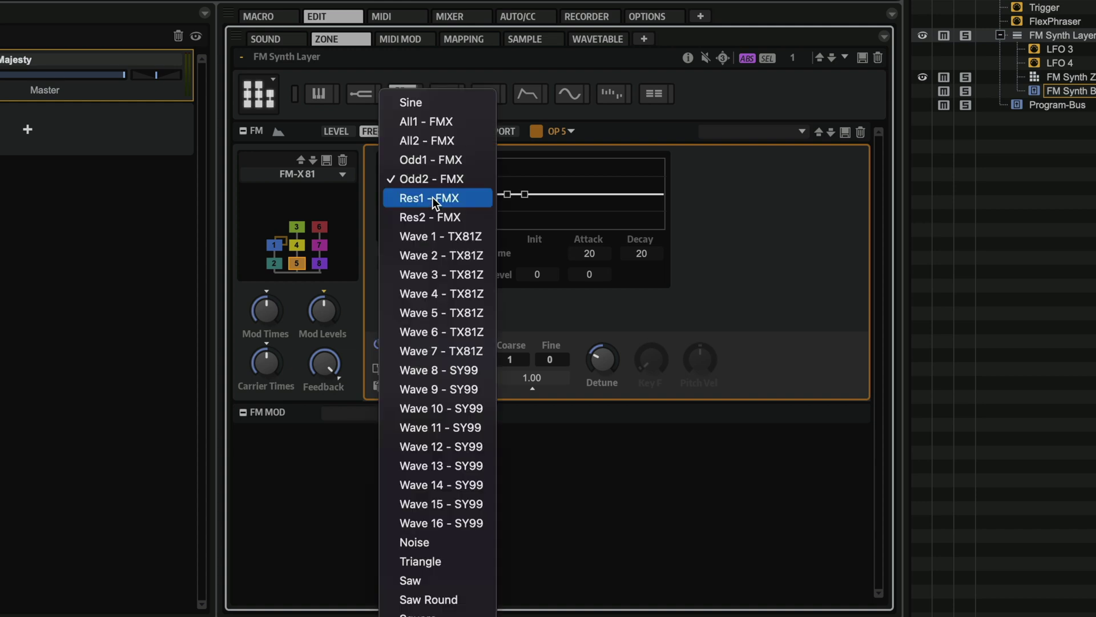
left_click(440, 313)
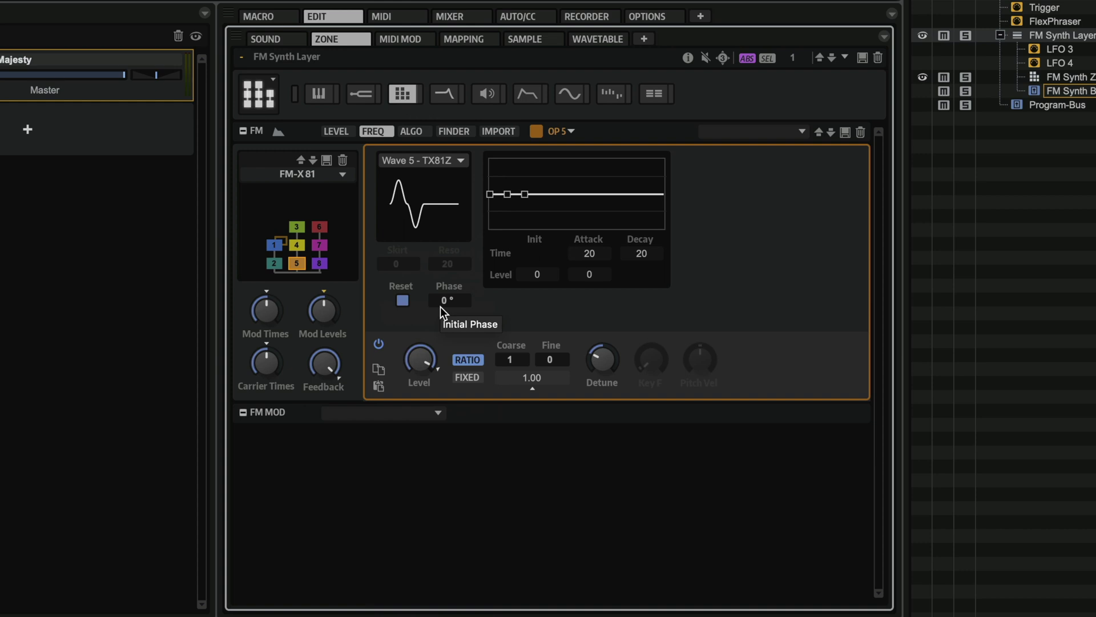
Step: Switch operator 5's waveform through Noise and Saw, ending on Square Round
left_click(441, 166)
left_click(446, 318)
left_click(425, 161)
left_click(411, 219)
left_click(425, 160)
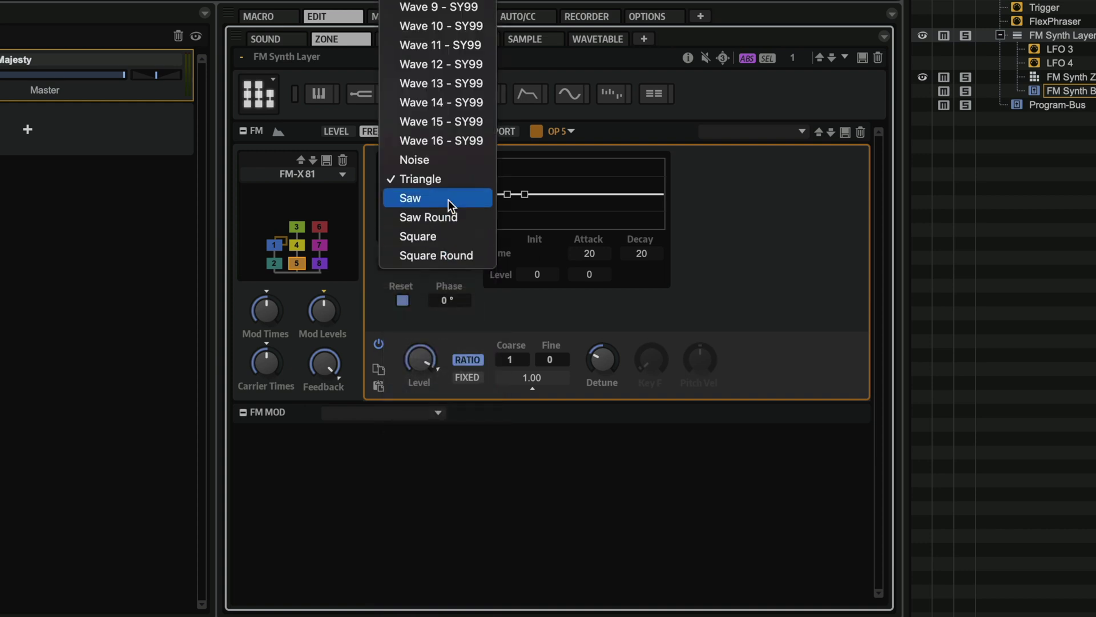
left_click(448, 202)
left_click(451, 206)
left_click(447, 230)
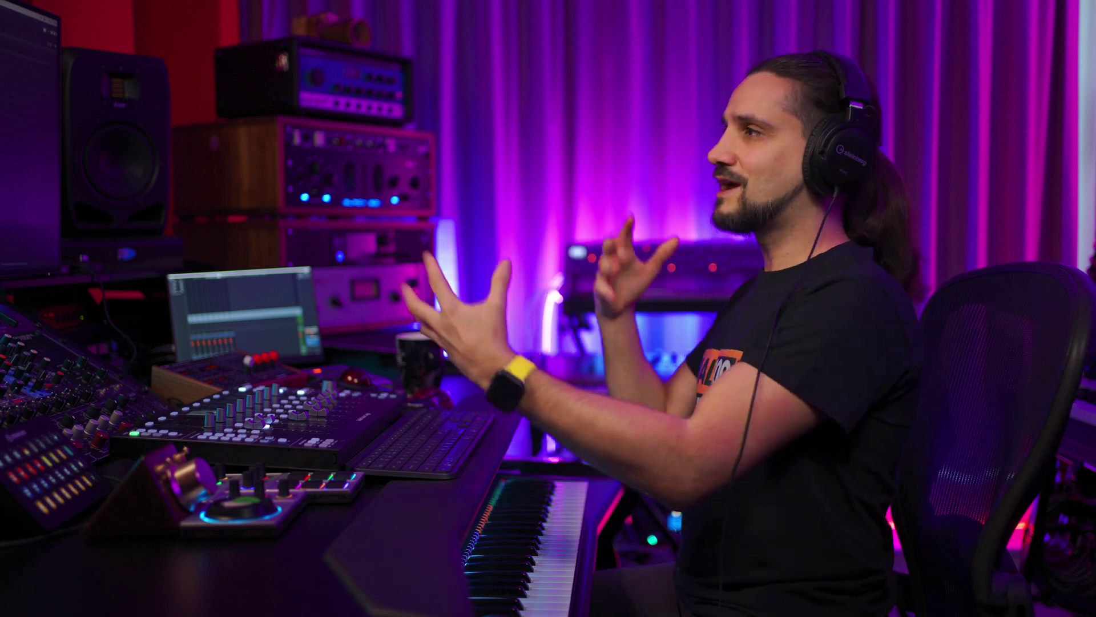
Step: Switch the FM editor to the ALGO page showing all eight operators' routing
left_click(404, 133)
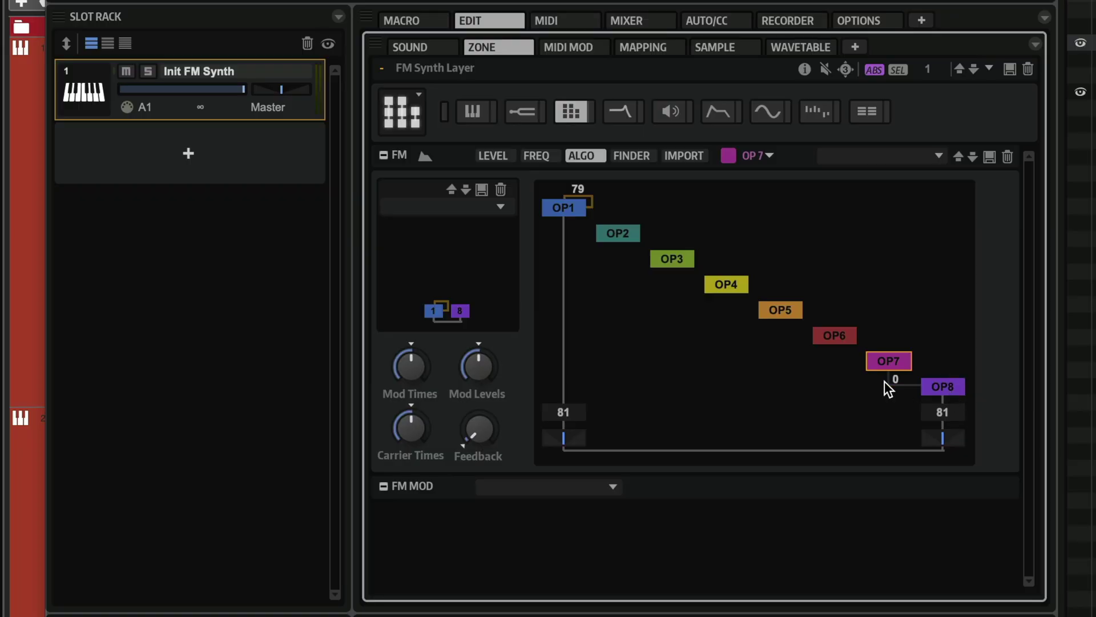
Step: Connect OP7 to modulate OP8 at 80 and give OP8 a feedback loop of 78
mouse_move(888, 383)
left_mouse_down()
mouse_move(908, 119)
mouse_move(878, 384)
mouse_move(890, 379)
left_mouse_up()
left_click_drag(896, 499, 871, 488)
left_click_drag(880, 354, 954, 354)
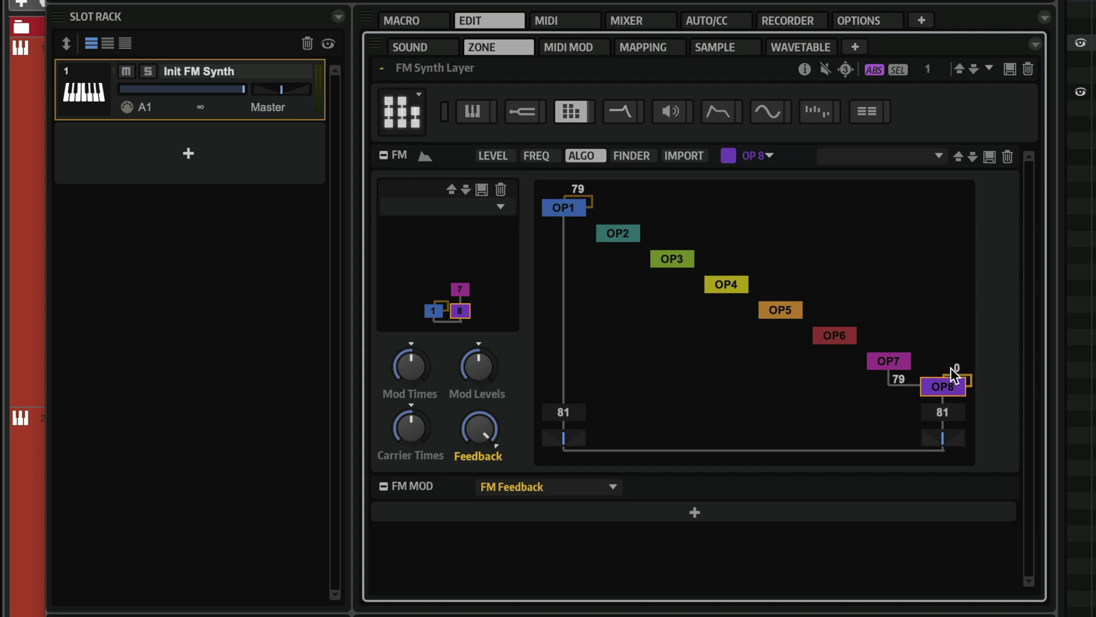
left_click_drag(951, 363, 957, 198)
left_click_drag(957, 433, 964, 475)
left_click_drag(956, 286, 935, 406)
left_click_drag(935, 371, 938, 491)
left_click_drag(926, 364, 929, 331)
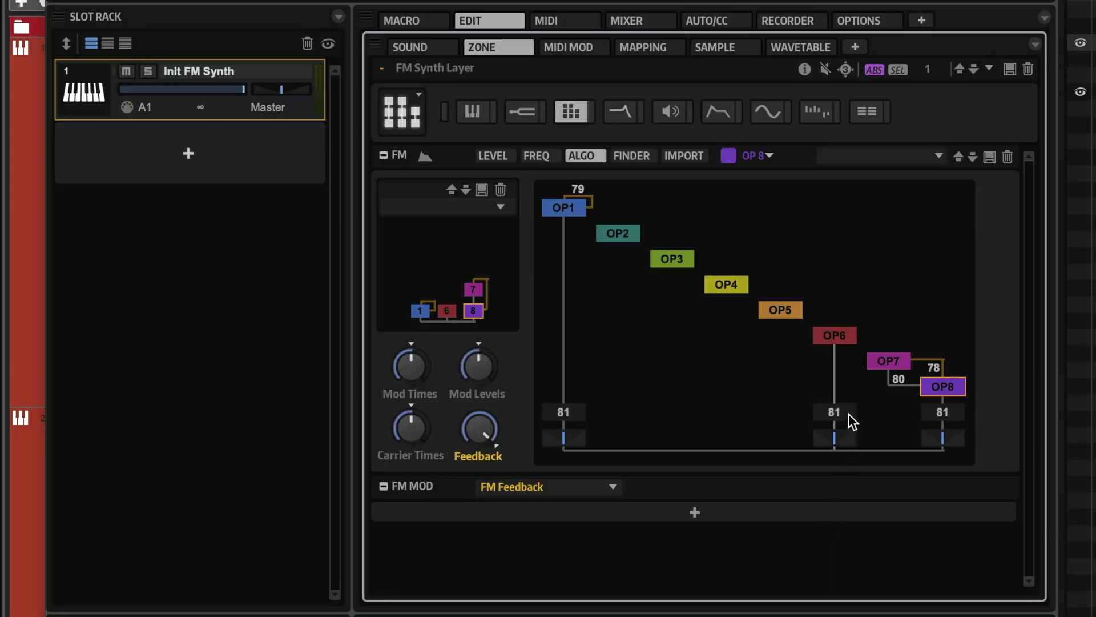
Step: Set OP6 feedback to 88, pan OP8 fully right and OP6 fully left
left_click_drag(844, 332, 839, 164)
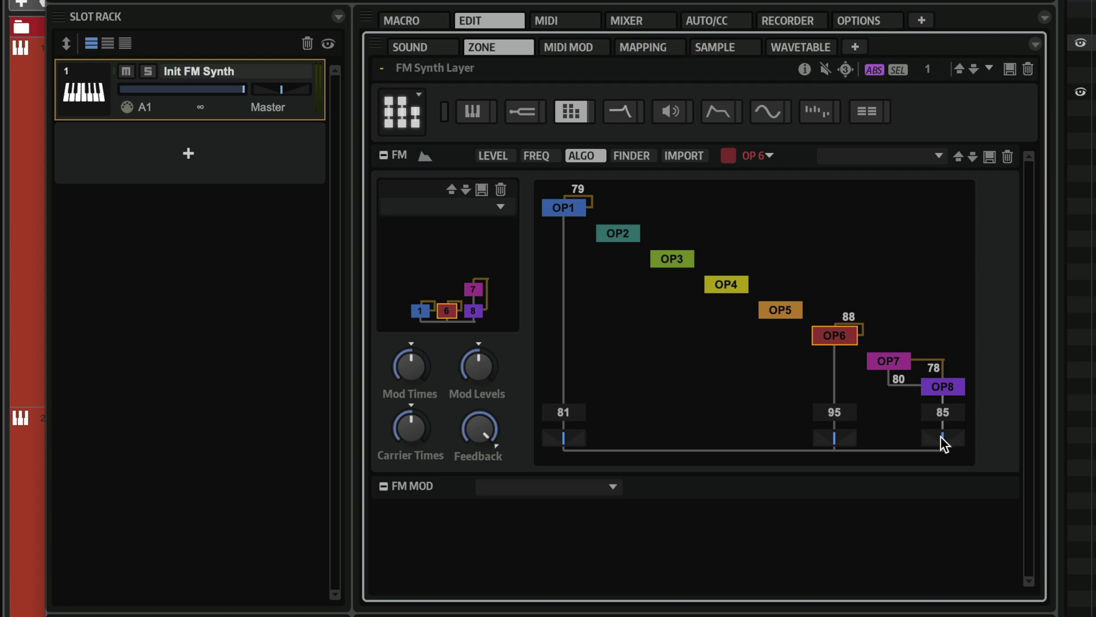
left_click_drag(943, 437, 963, 437)
left_click_drag(737, 446, 714, 446)
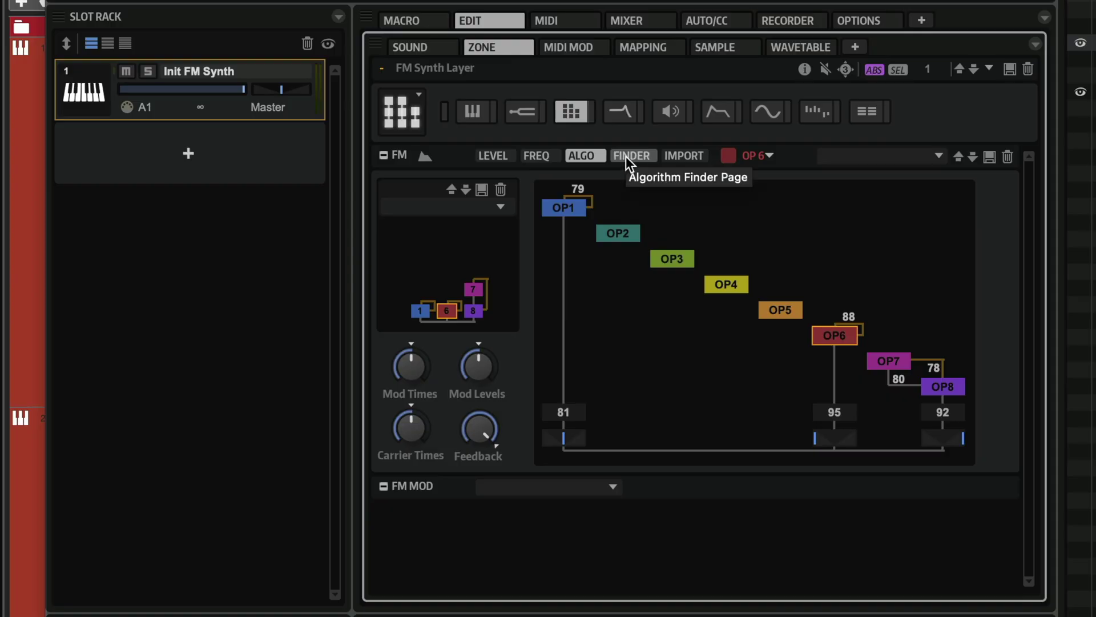
Step: Open the FINDER page listing preset algorithms DX7 01 through DX7 12
left_click(628, 156)
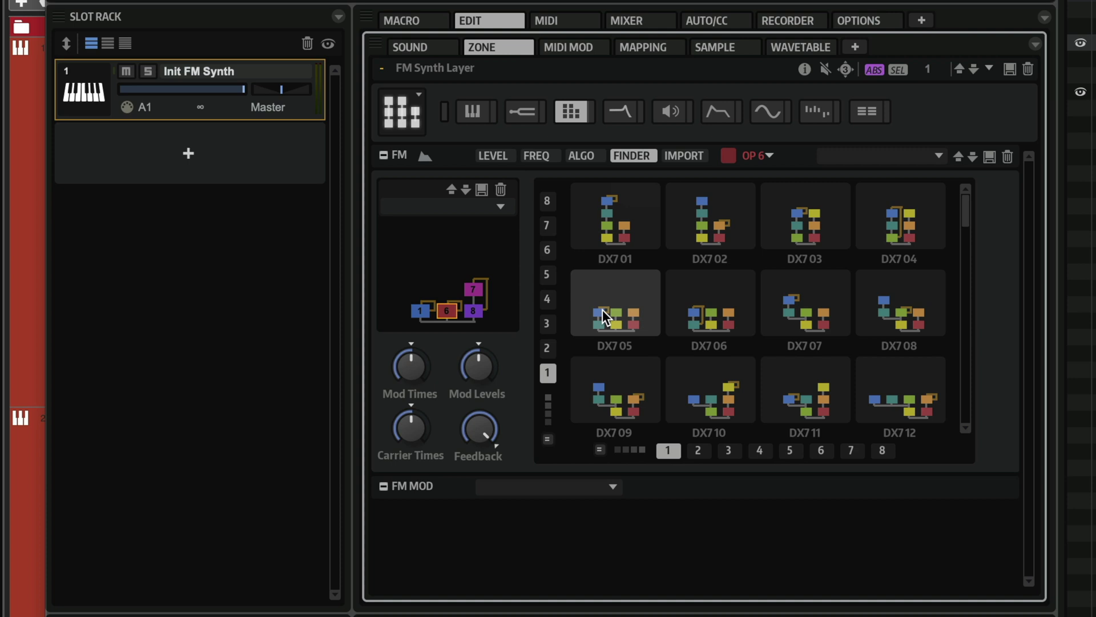
Step: Filter the finder to exactly 3 carriers, leaving algorithms like DX7 19 and FM-X 81
left_click(733, 451)
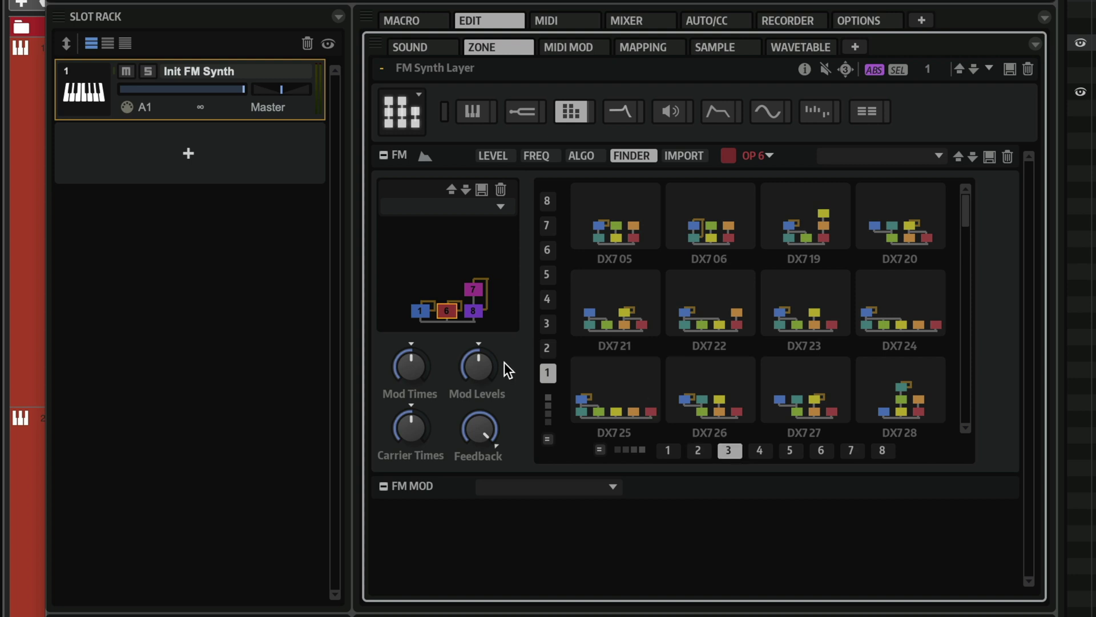
left_click(545, 323)
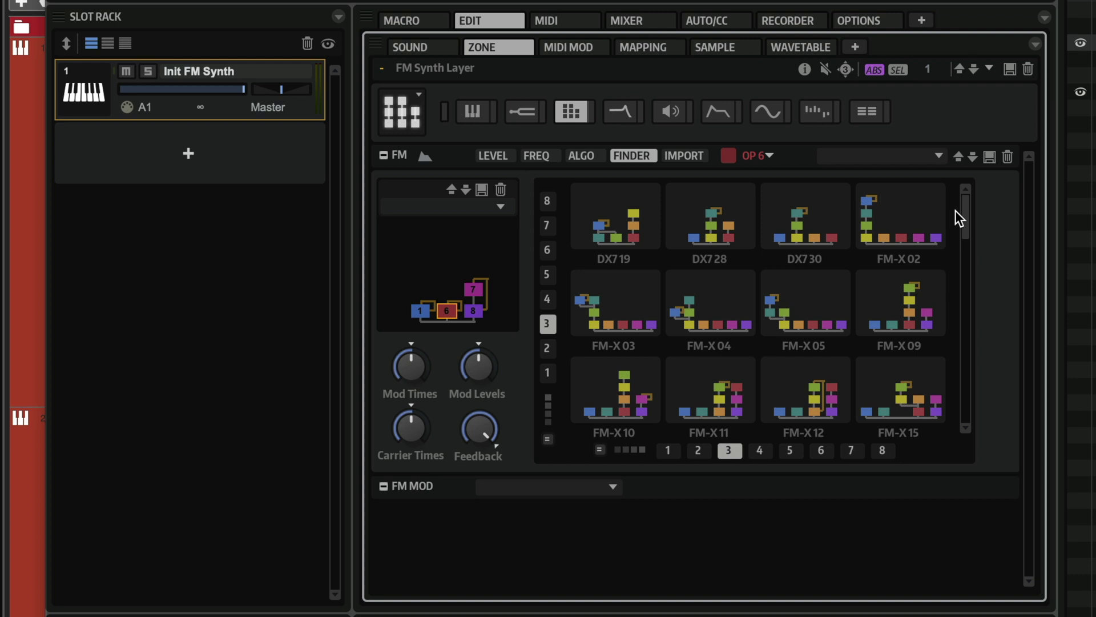
left_click_drag(966, 211, 966, 186)
left_click(600, 450)
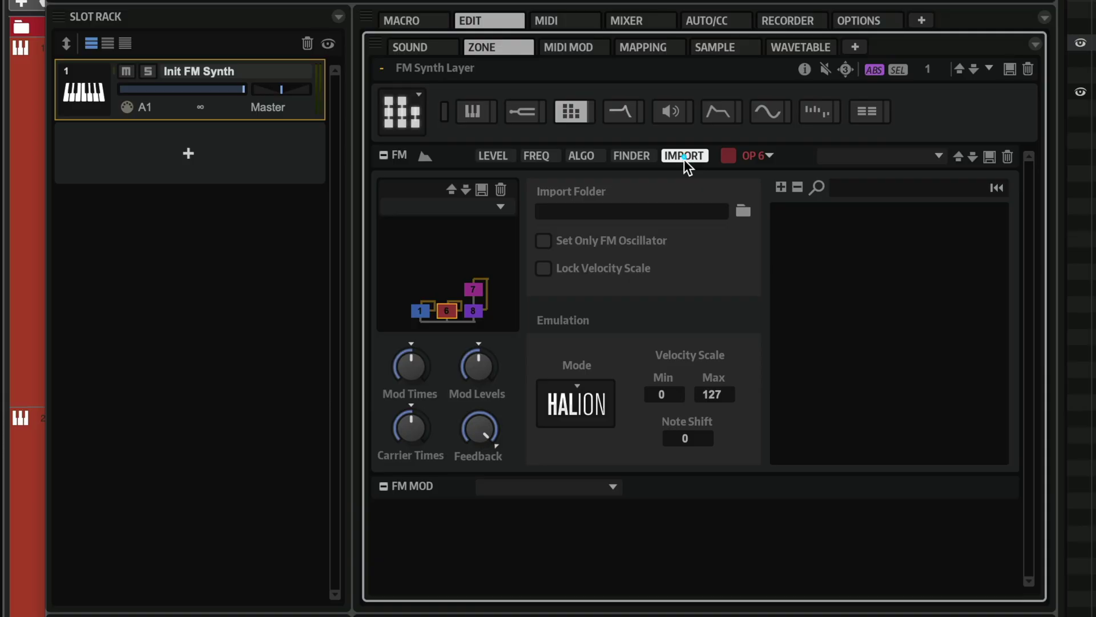
Step: Show the FM import page with HALion emulation, velocity 0–127 and Note Shift 0
left_click(684, 158)
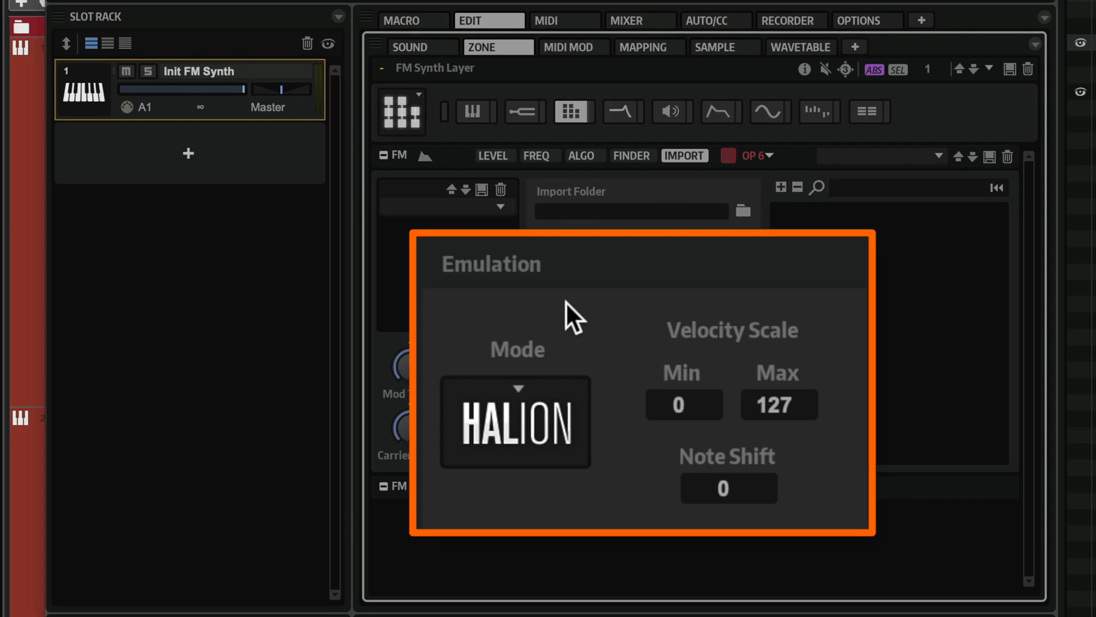
Step: Show the Emulation Mode list with its HALion, FM-X and DX7 import options
left_click(559, 396)
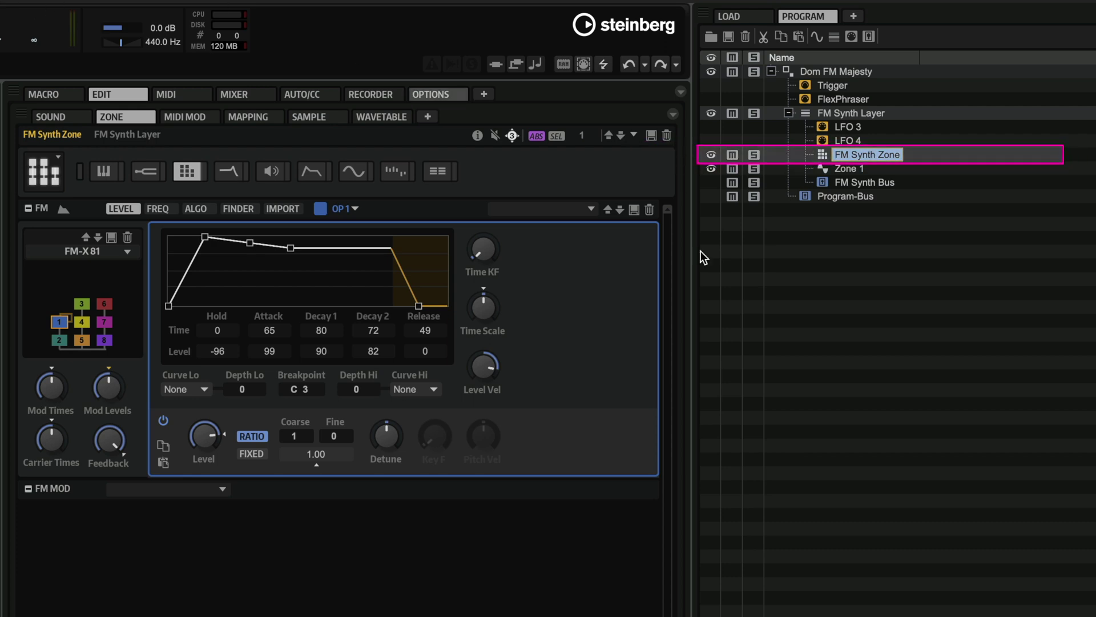
Step: Solo FM Synth Zone, then select and solo Zone 1, unsoloing each afterwards
left_click(754, 154)
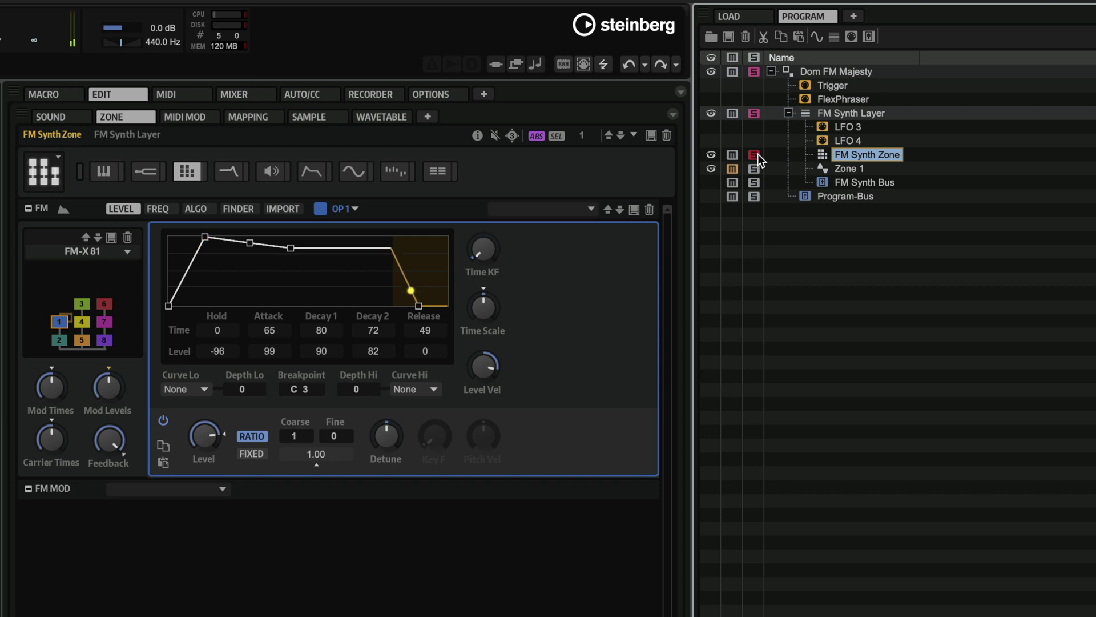
left_click(754, 154)
left_click(850, 172)
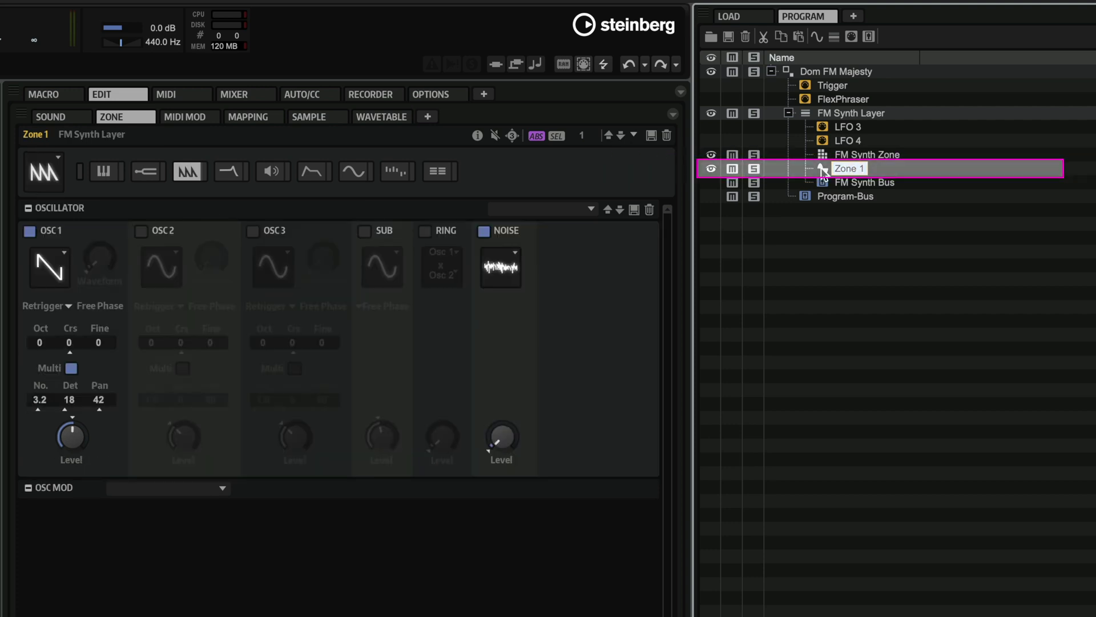
left_click(753, 169)
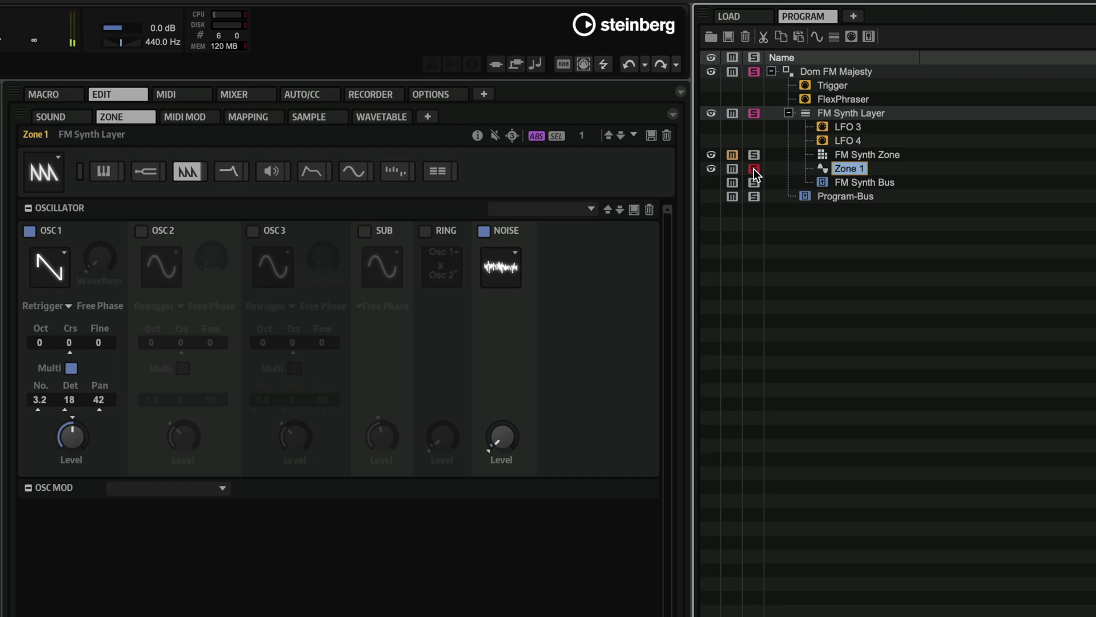
left_click(753, 169)
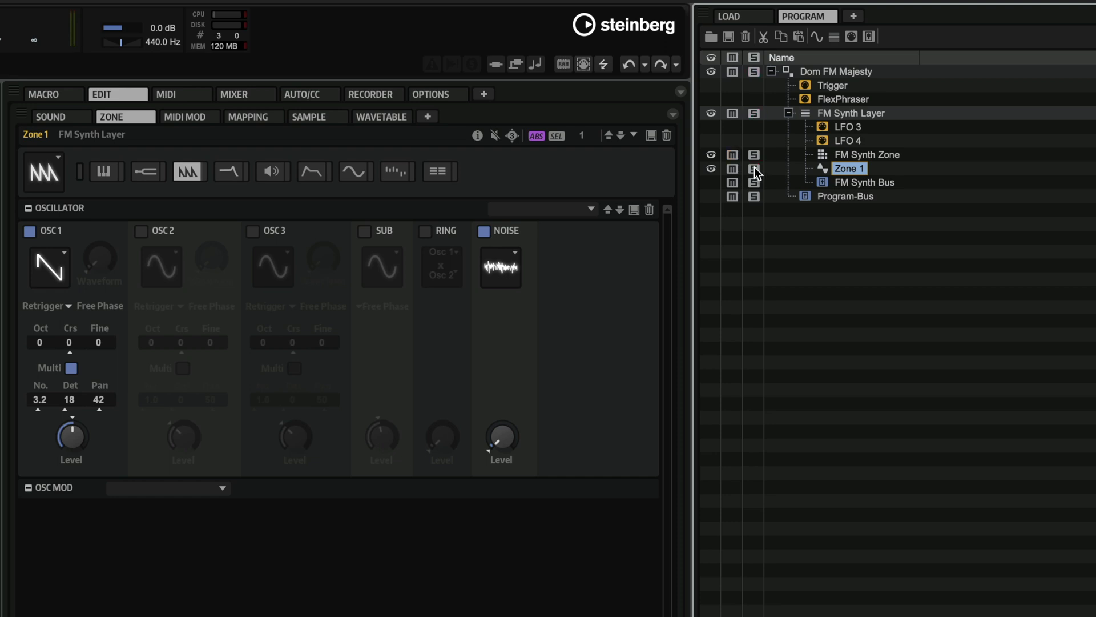